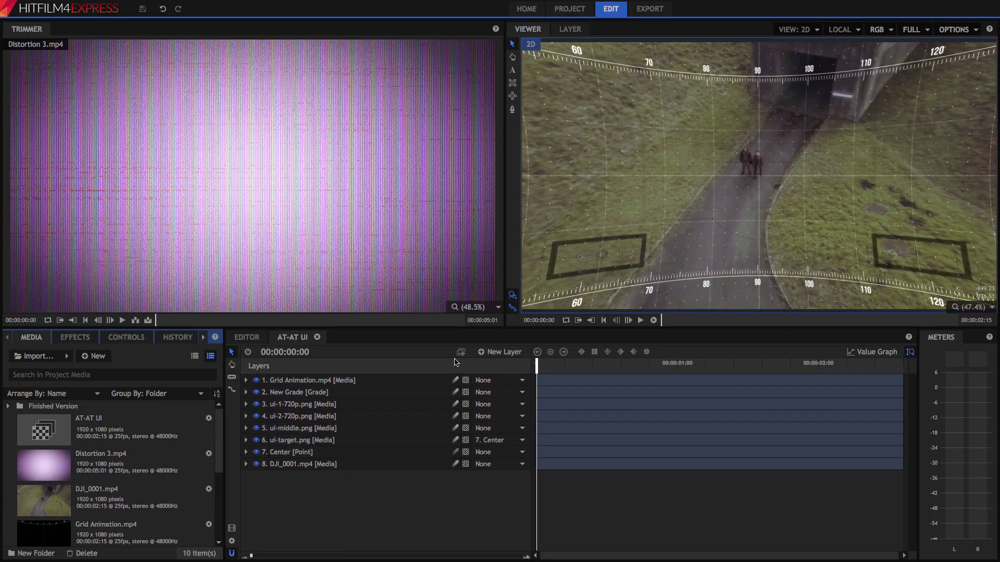
Preview the first two seconds, return to the start, and switch to the Compositing workspace
drag(537, 363, 825, 371)
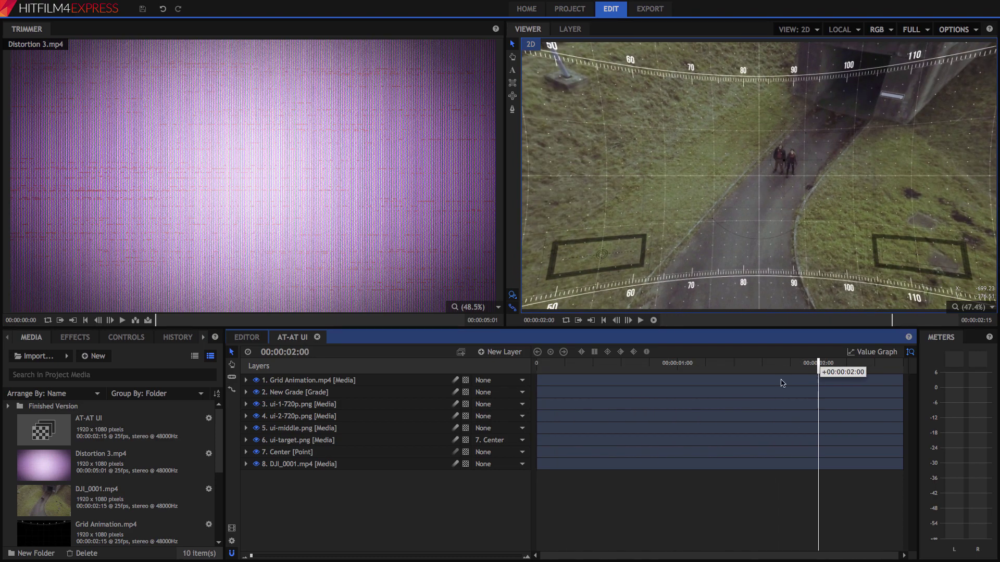
key(Home)
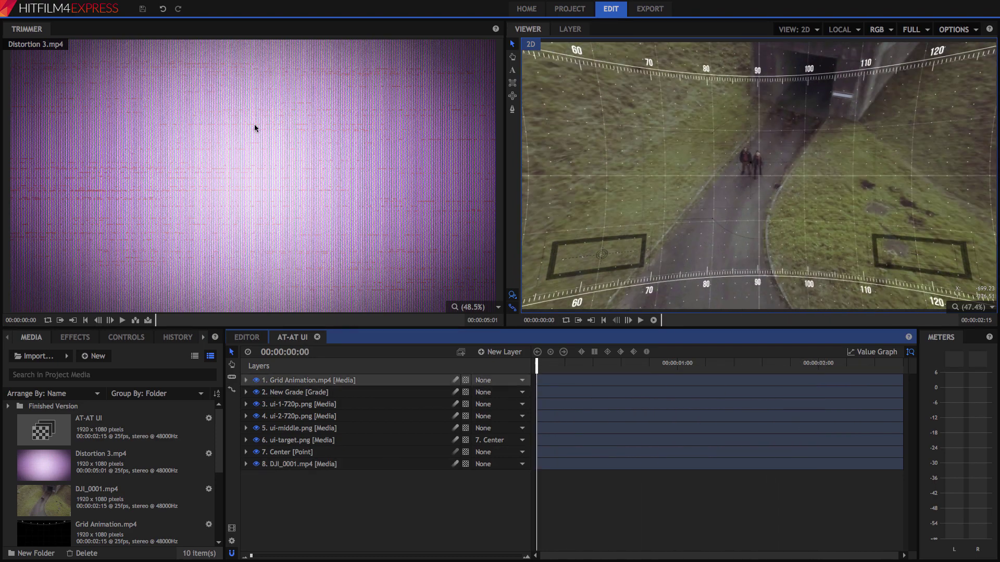
click(130, 5)
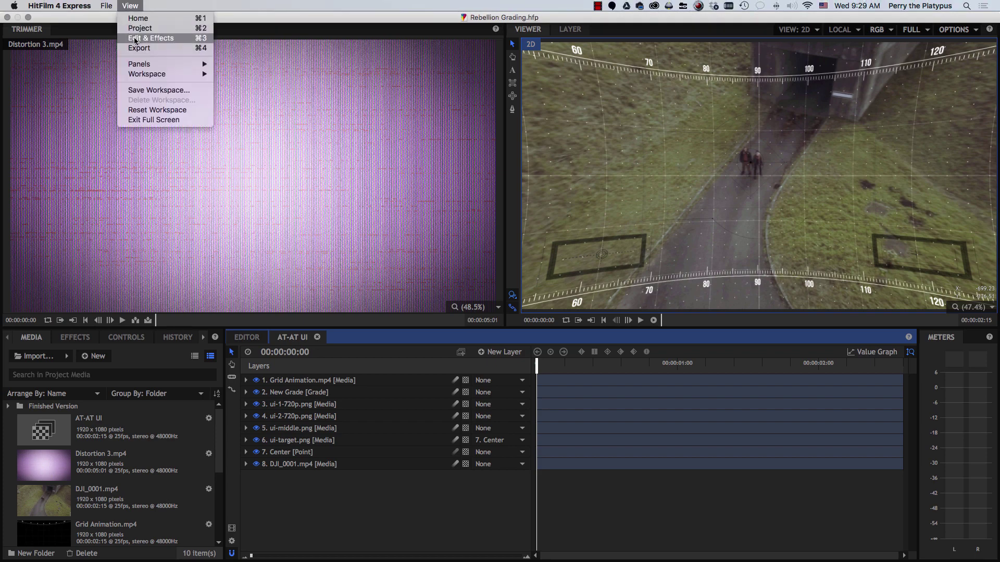
mouse_move(197, 79)
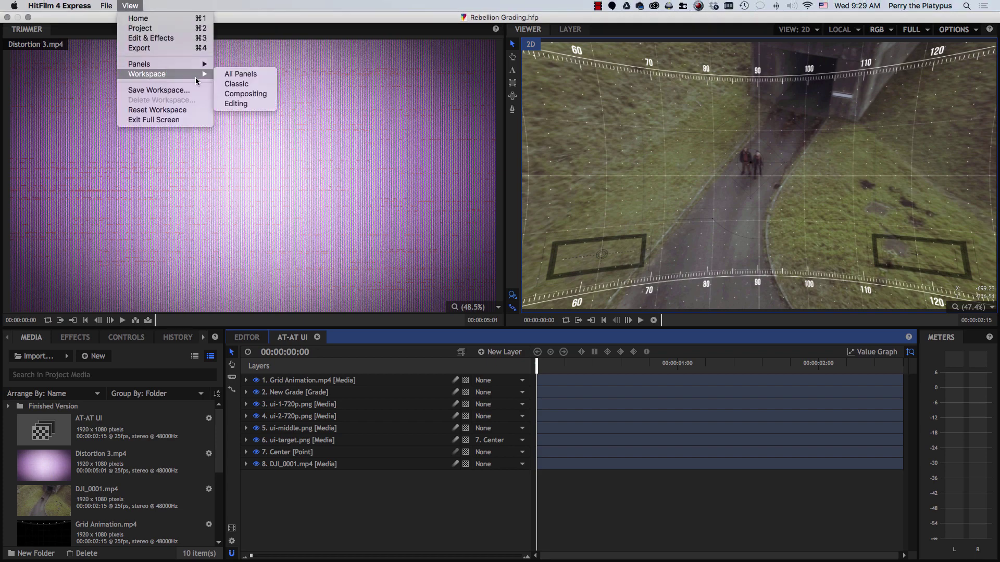
click(265, 93)
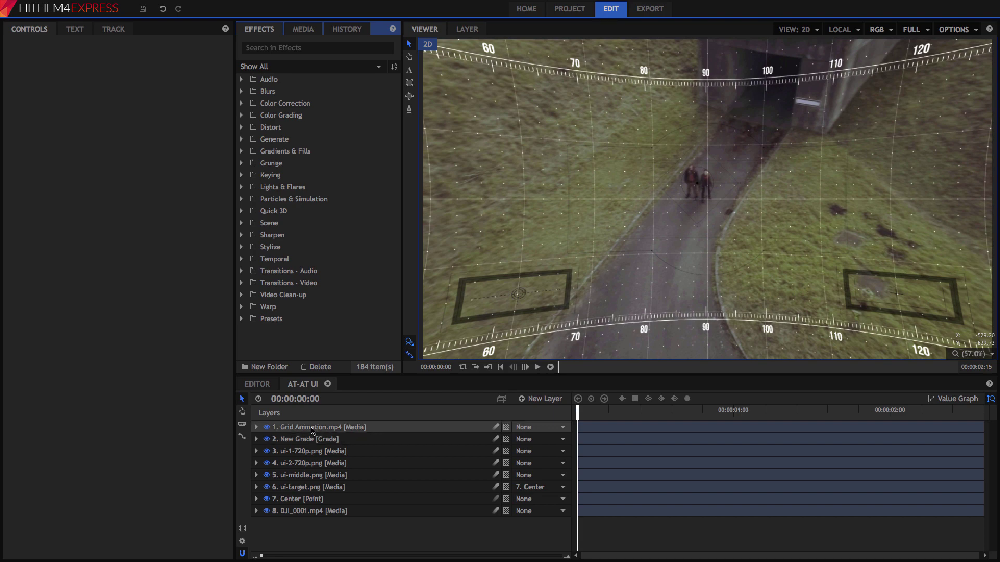
Apply the Fill Color effect to the ui-target.png layer
click(271, 48)
text(fill c)
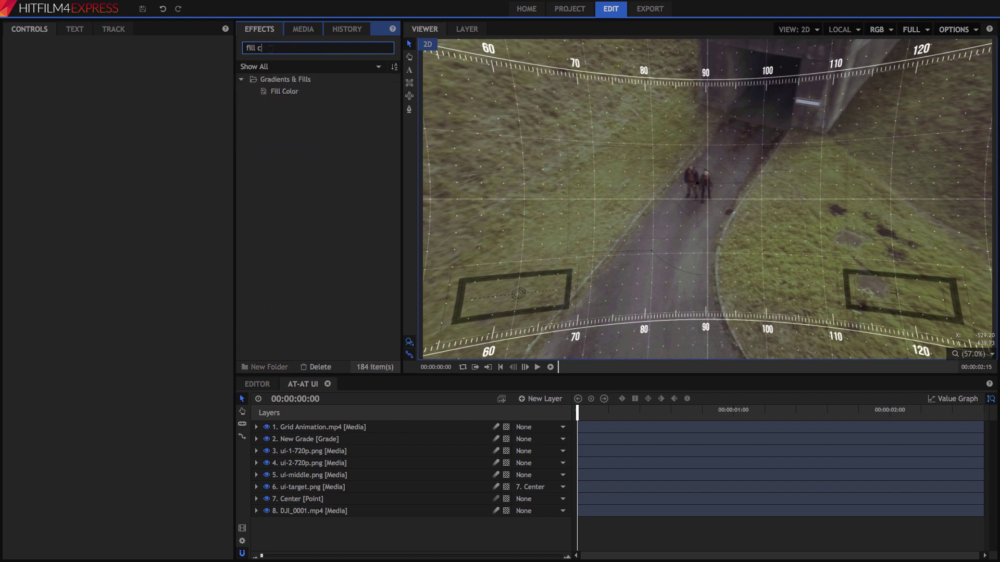
text(olor)
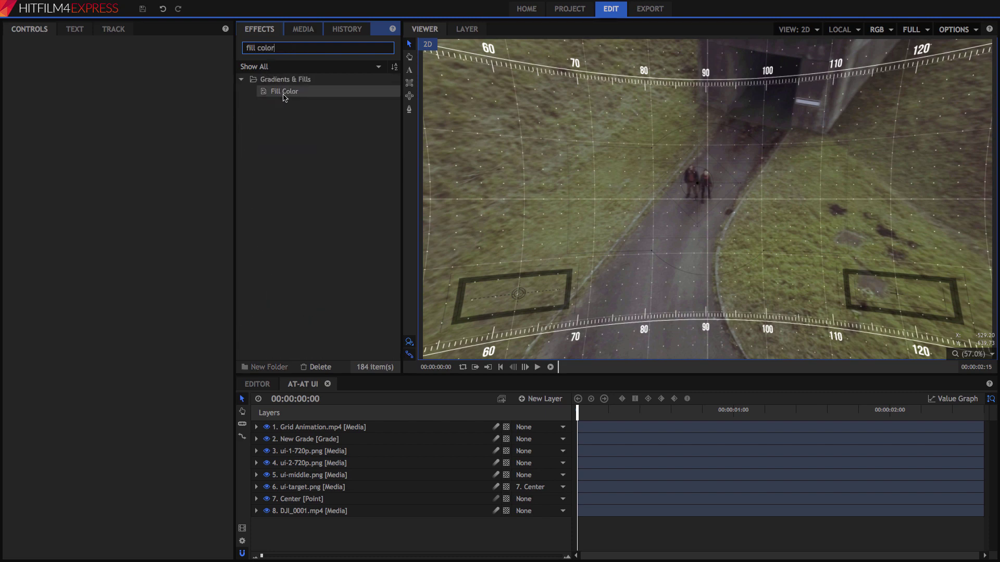
drag(285, 93, 297, 488)
Copy ui-target's Fill Color and paste it onto ui-1-720p, ui-2-720p and ui-middle
right_click(328, 522)
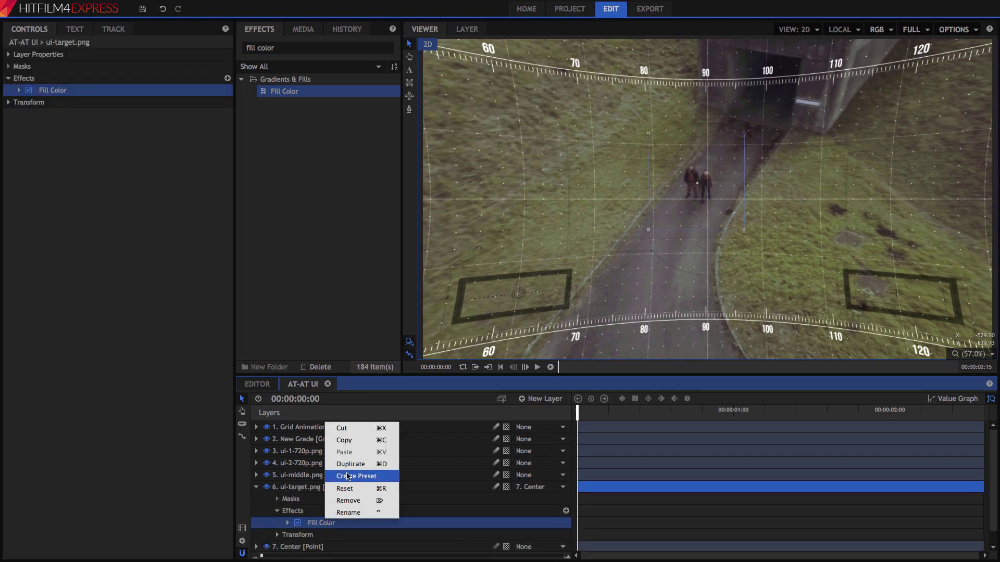
click(341, 441)
click(298, 453)
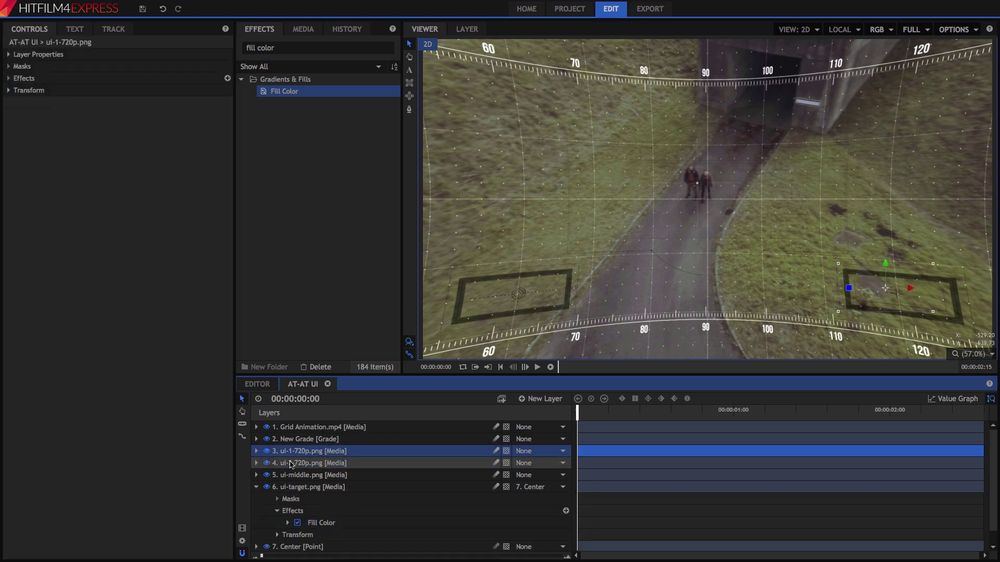
shift+click(297, 476)
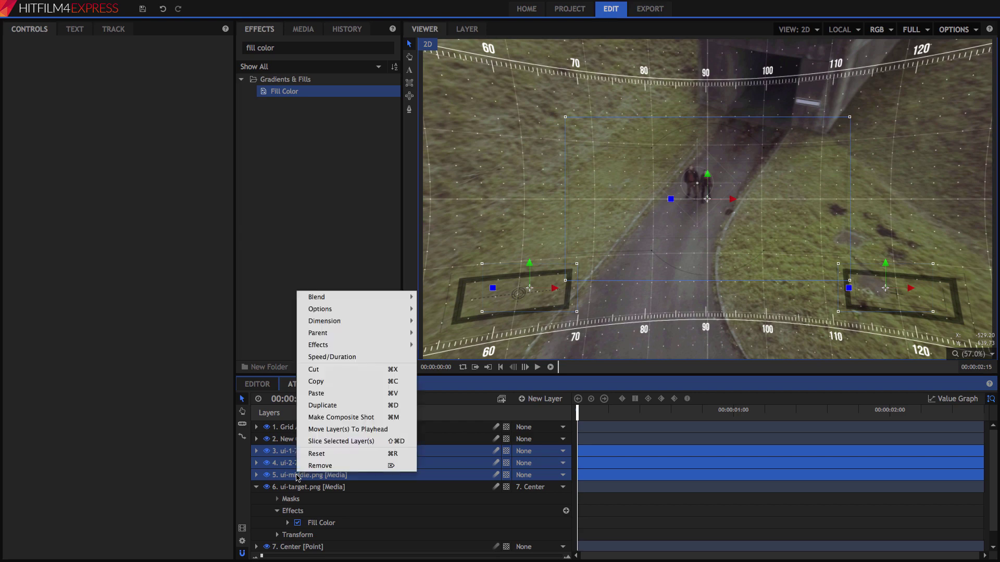
right_click(298, 476)
click(316, 394)
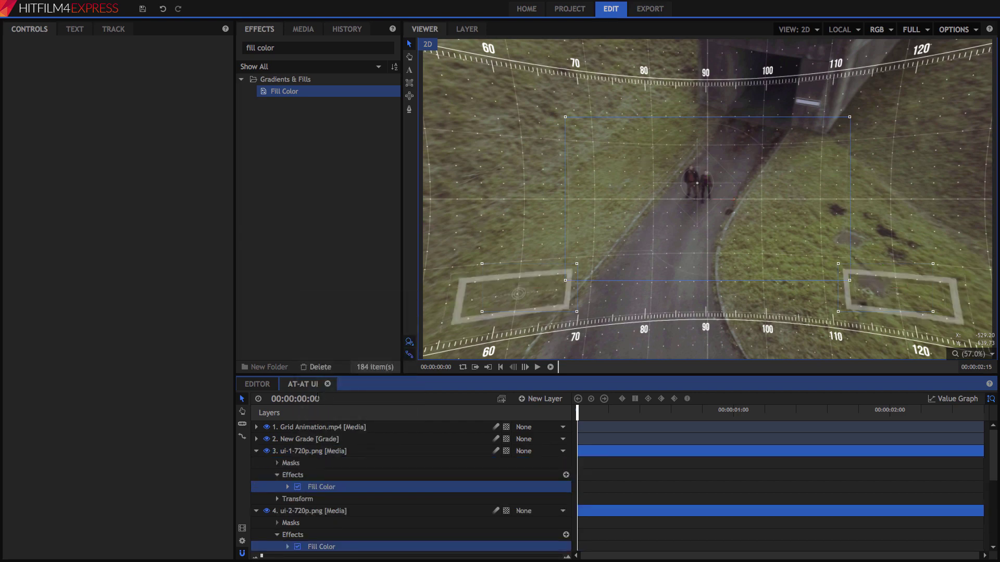
Collapse the four HUD layers and toggle DJI_0001.mp4 visibility to check the pale HUD
click(256, 451)
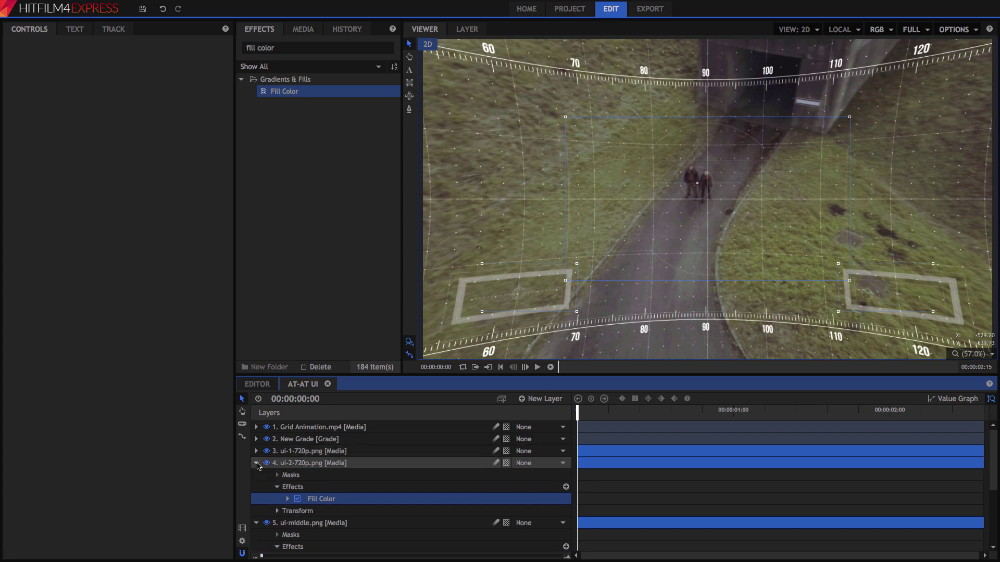
click(256, 464)
click(257, 475)
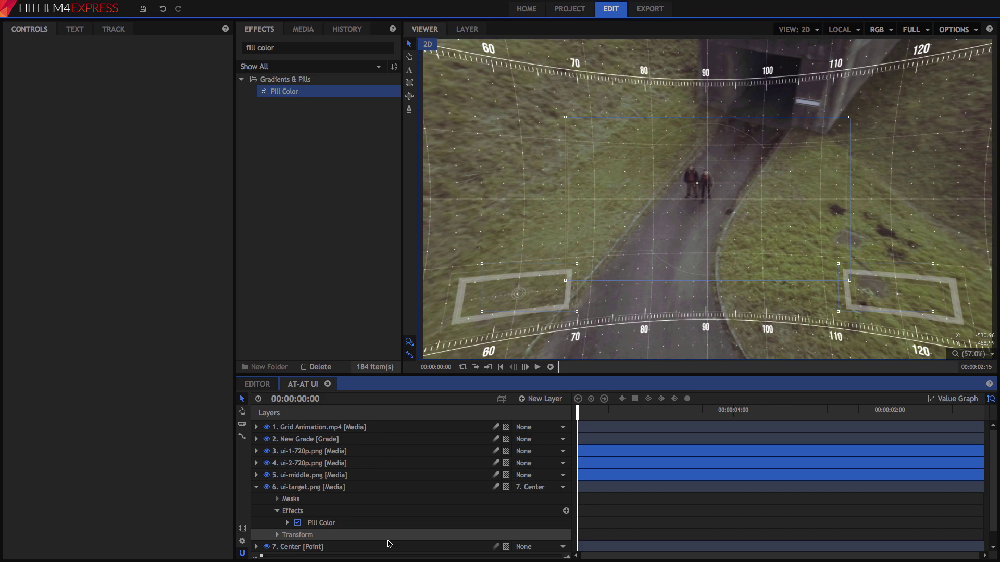
click(257, 487)
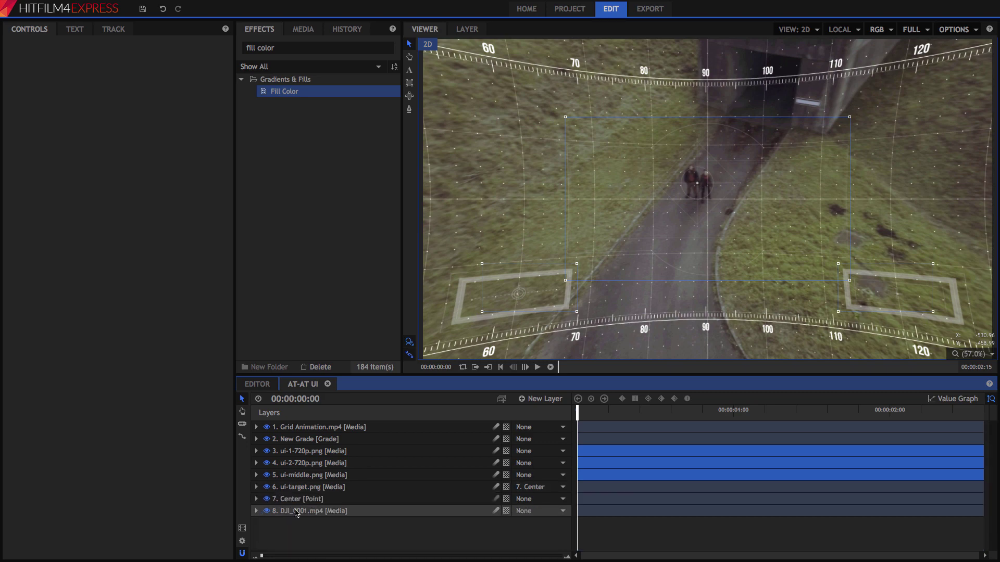
click(329, 527)
click(303, 511)
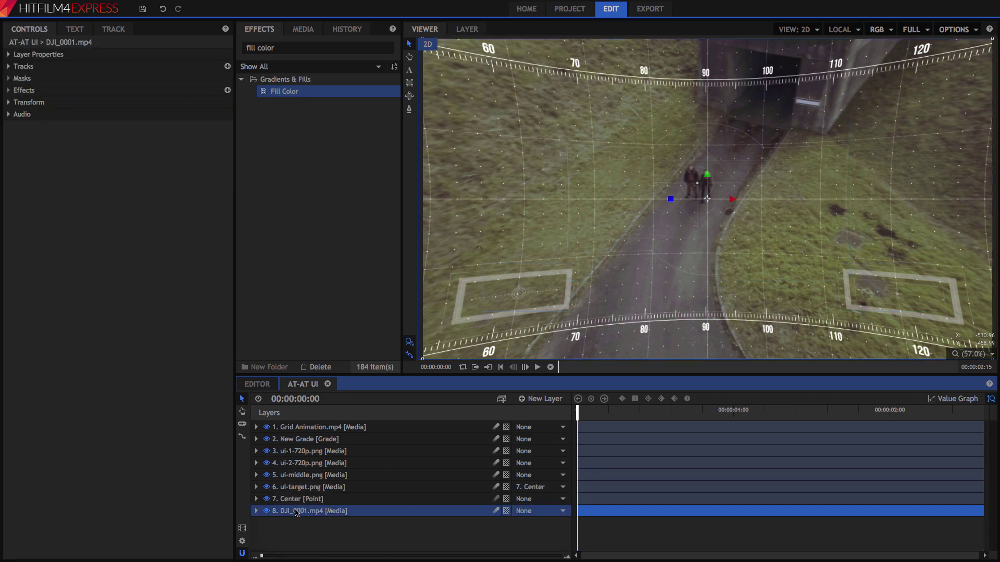
click(266, 512)
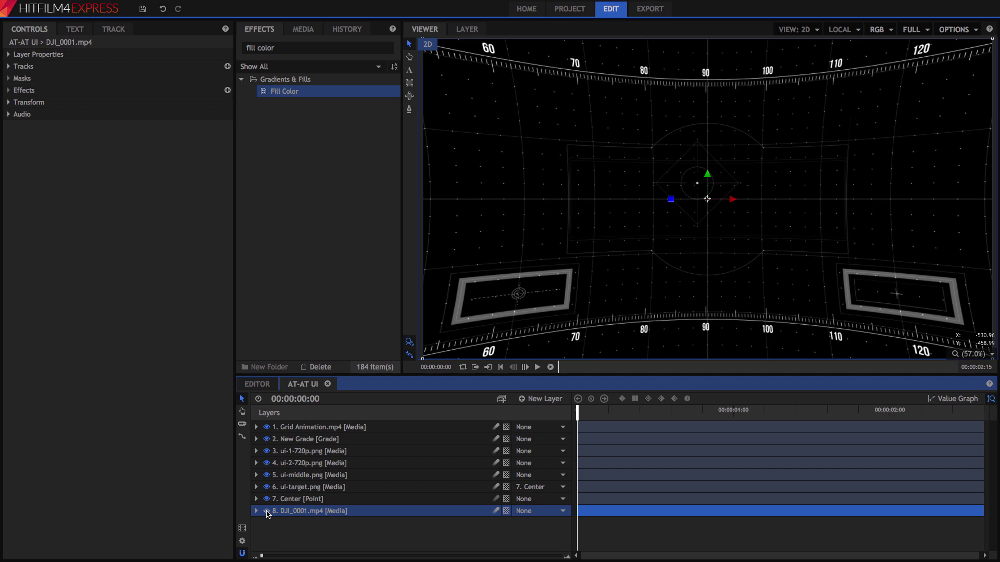
click(267, 512)
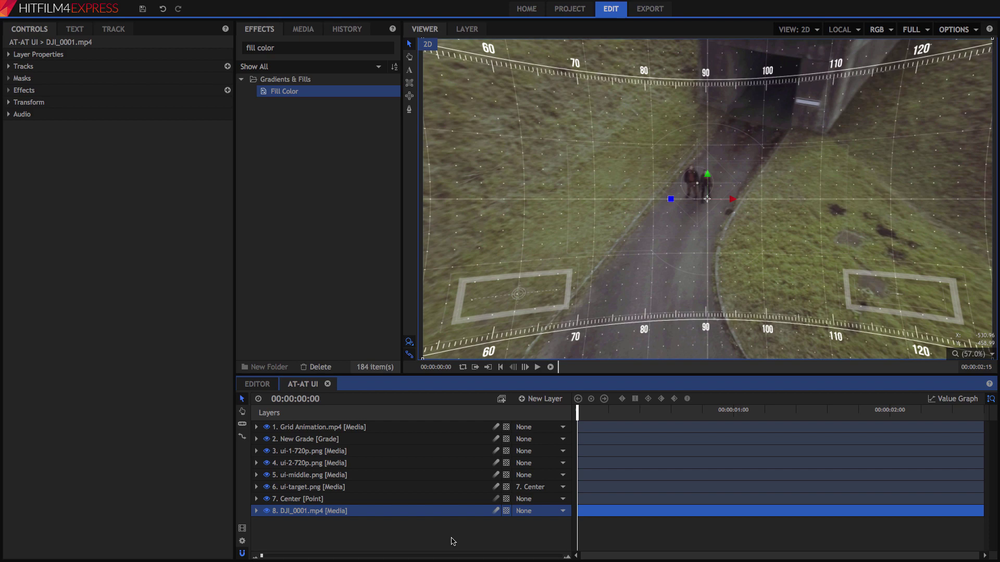
Nest layers 1–7, Grid Animation through Center point, into a composite shot named HUD, then open it
click(296, 427)
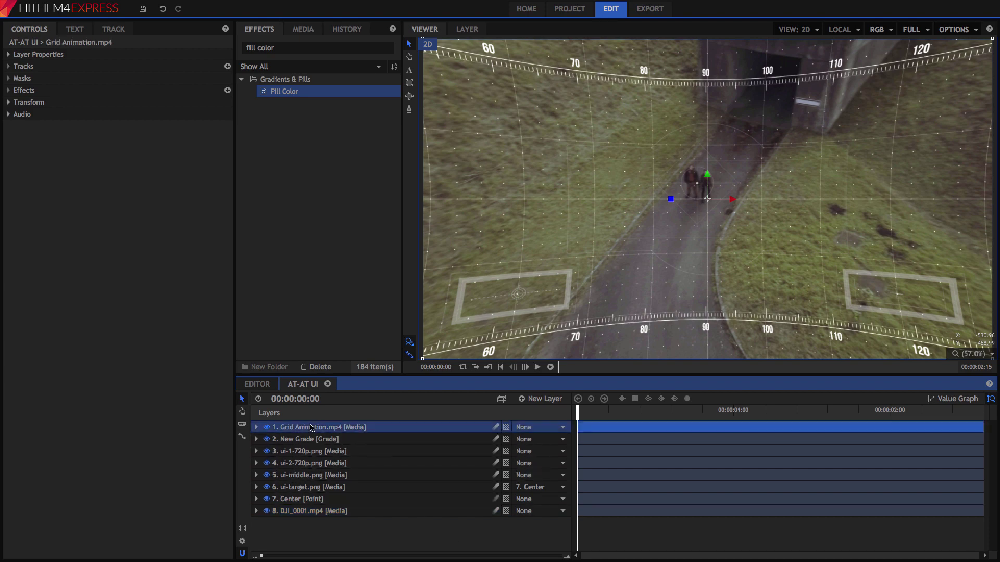
shift+click(299, 500)
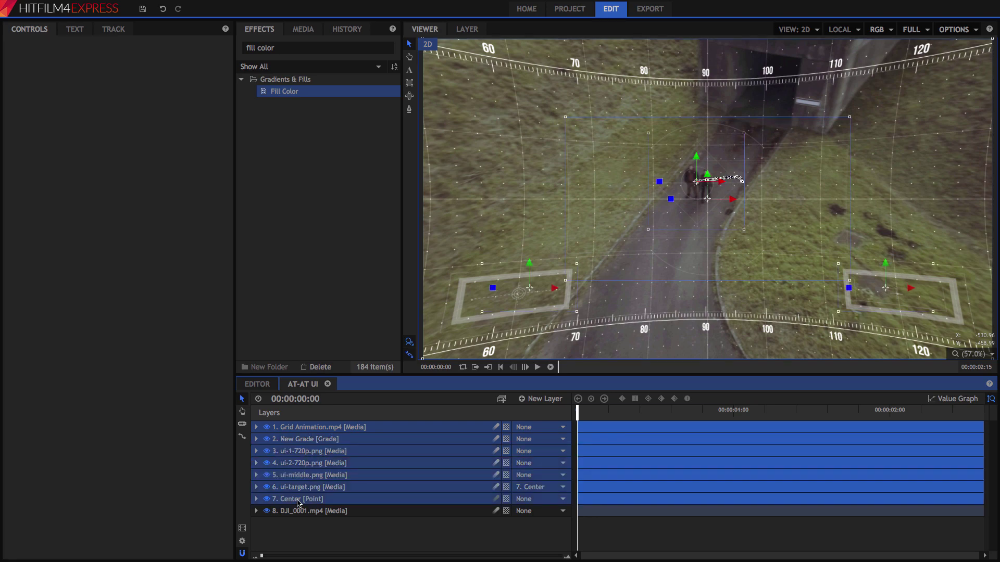
right_click(312, 491)
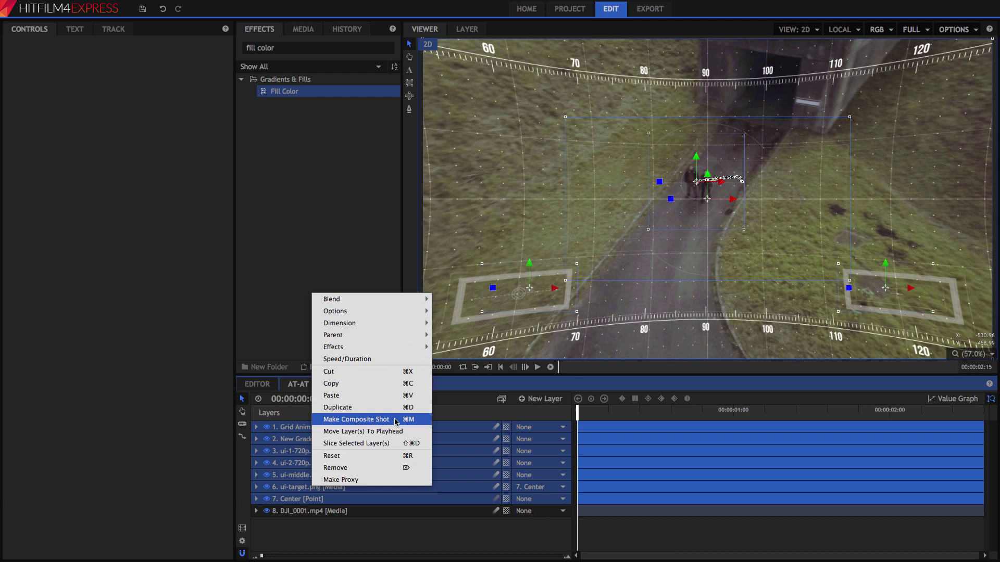
click(356, 420)
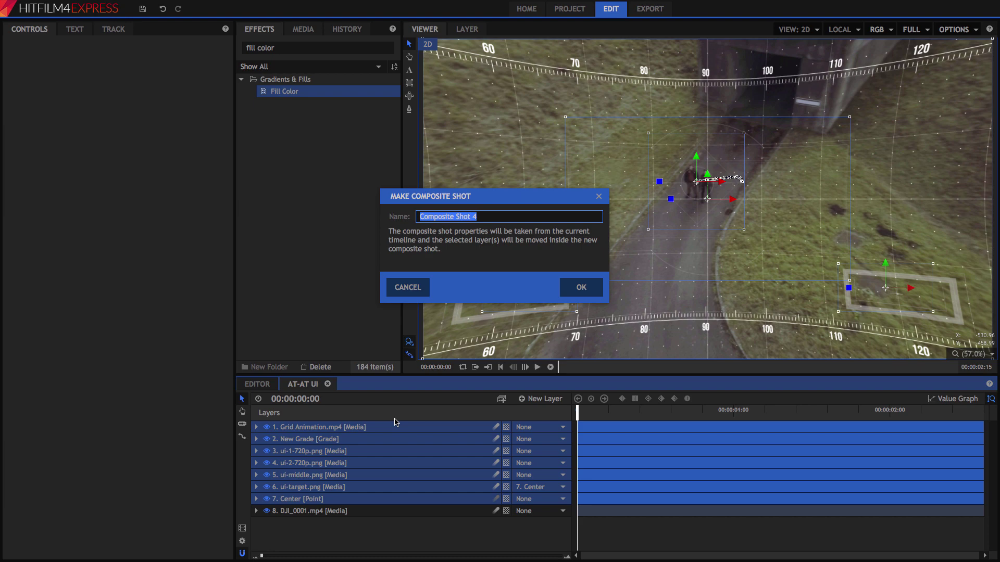
text(HUD)
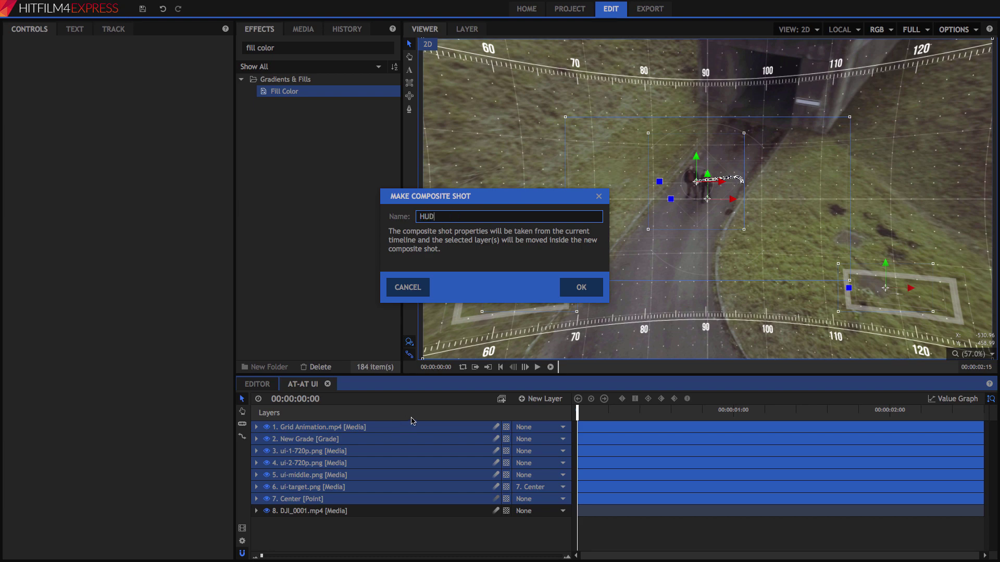
click(581, 287)
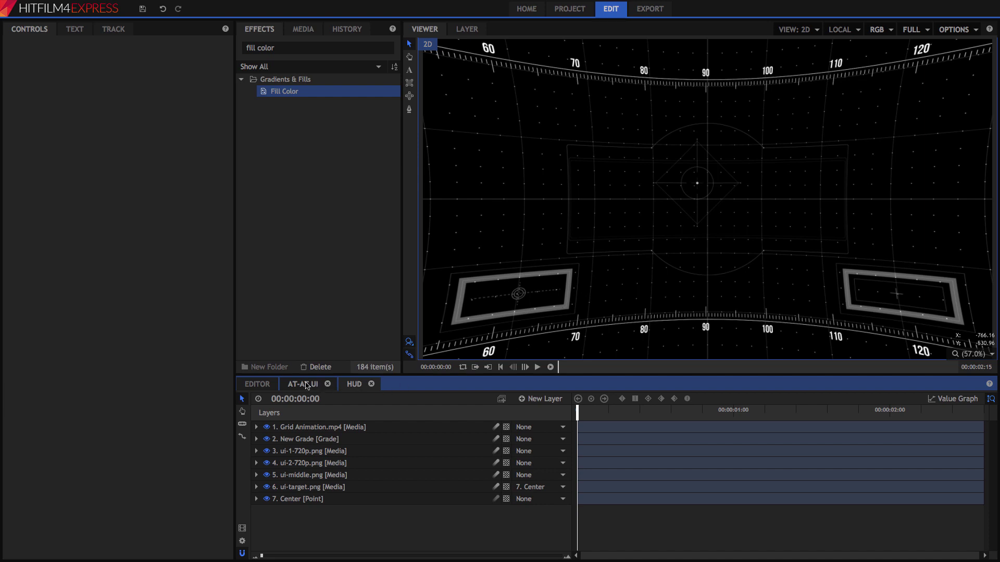
click(307, 385)
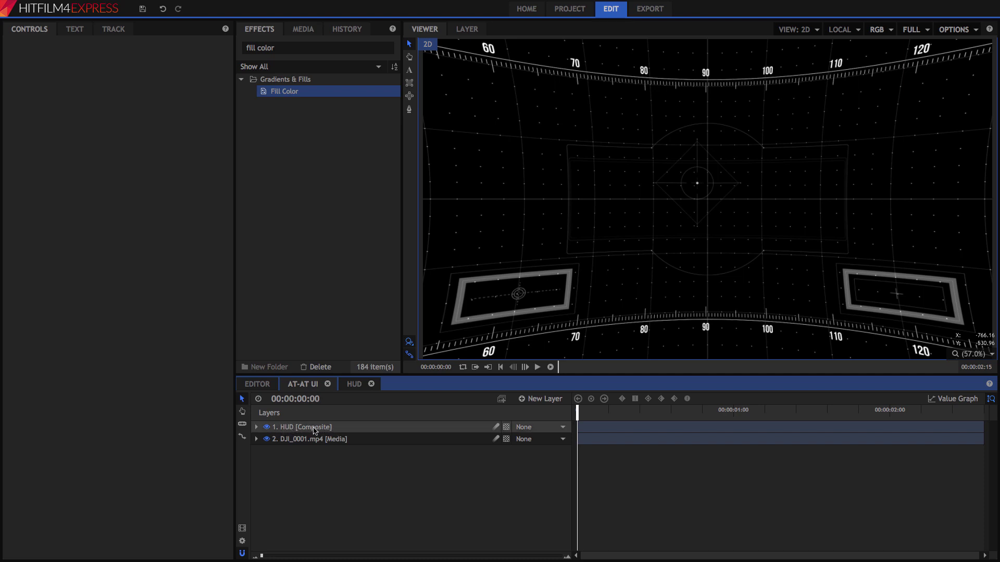
click(354, 384)
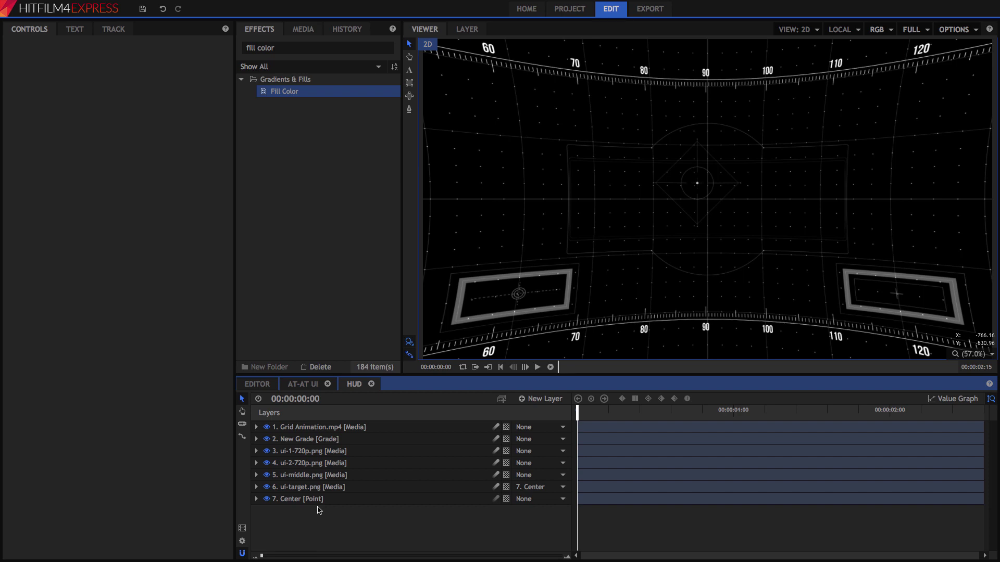
Add a new Grade layer to the HUD composite and apply Hue Colorize to it
click(526, 400)
click(546, 436)
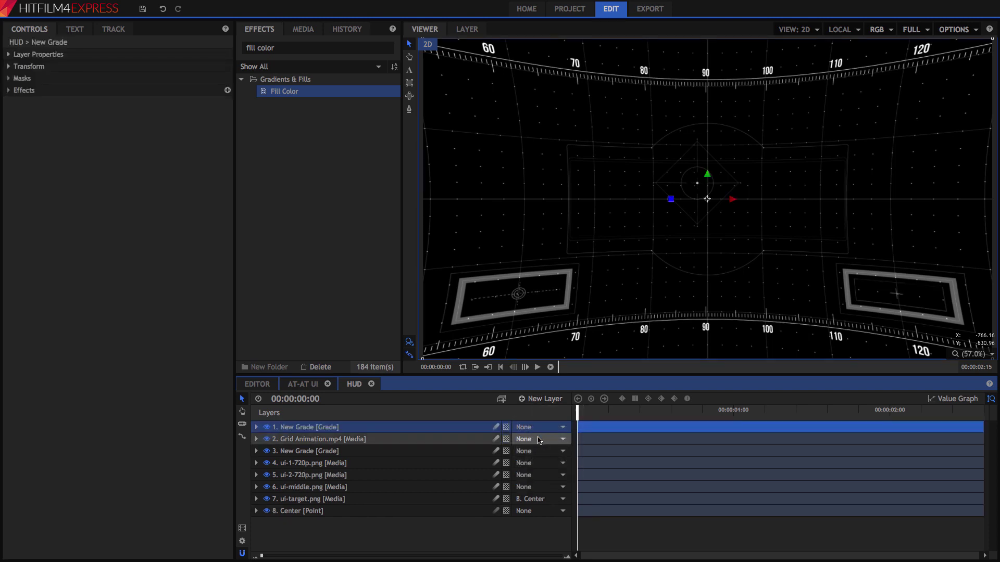
double_click(287, 46)
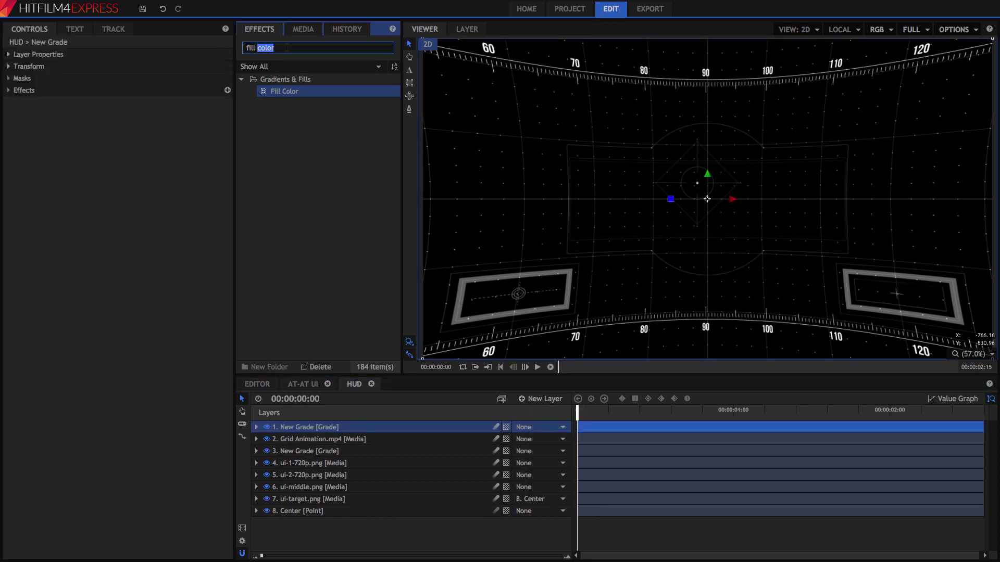
key(BackSpace)
key(BackSpace)
key(BackSpace)
key(BackSpace)
key(BackSpace)
key(BackSpace)
text(hue)
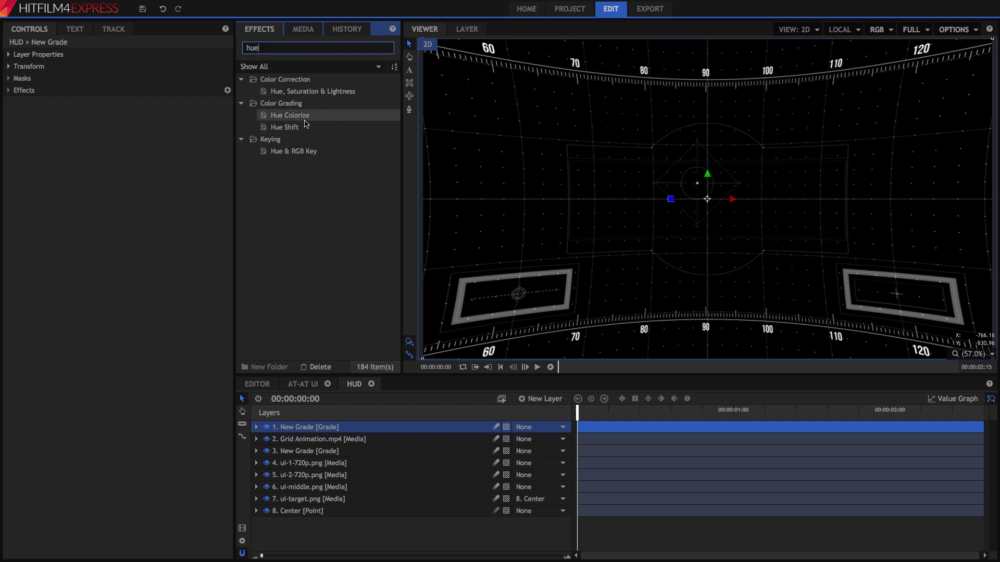
drag(304, 115, 332, 429)
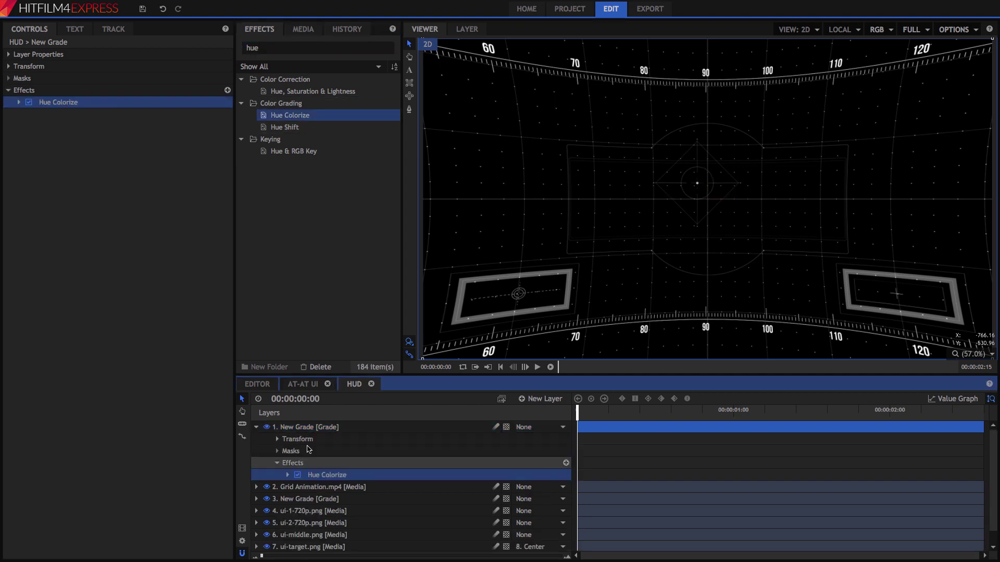
Set the Hue Colorize Saturation to 95
click(19, 103)
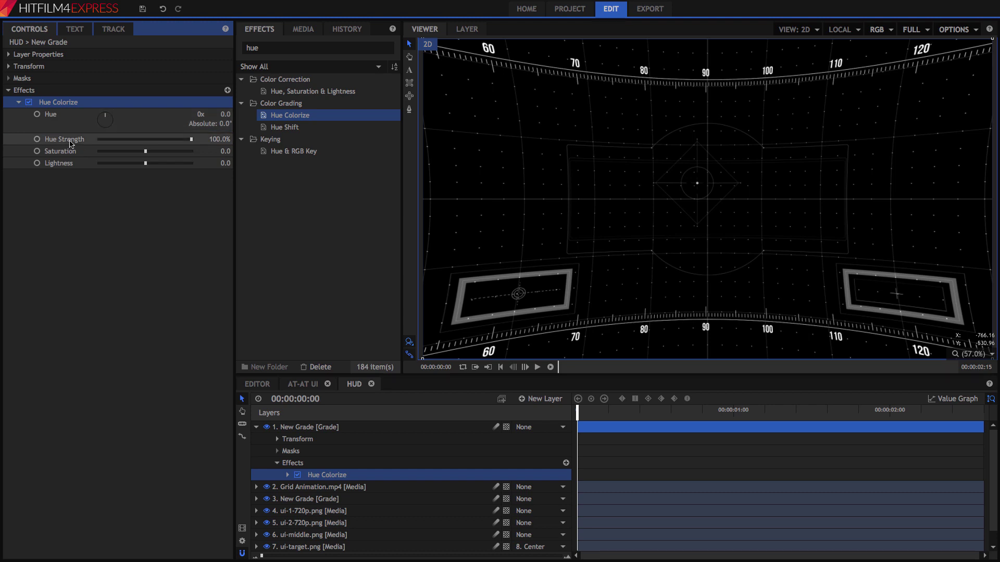
click(226, 152)
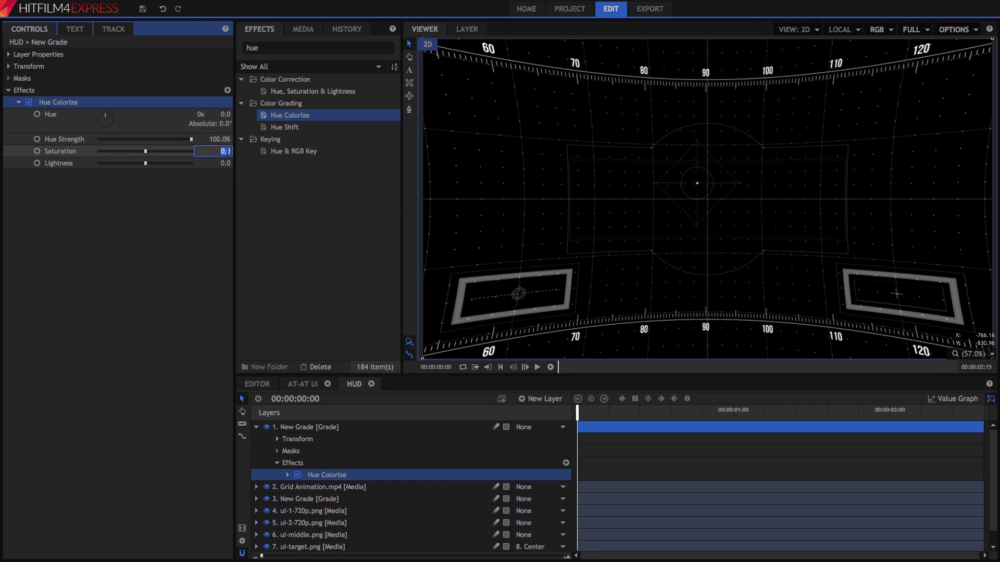
key(BackSpace)
text(95)
key(Return)
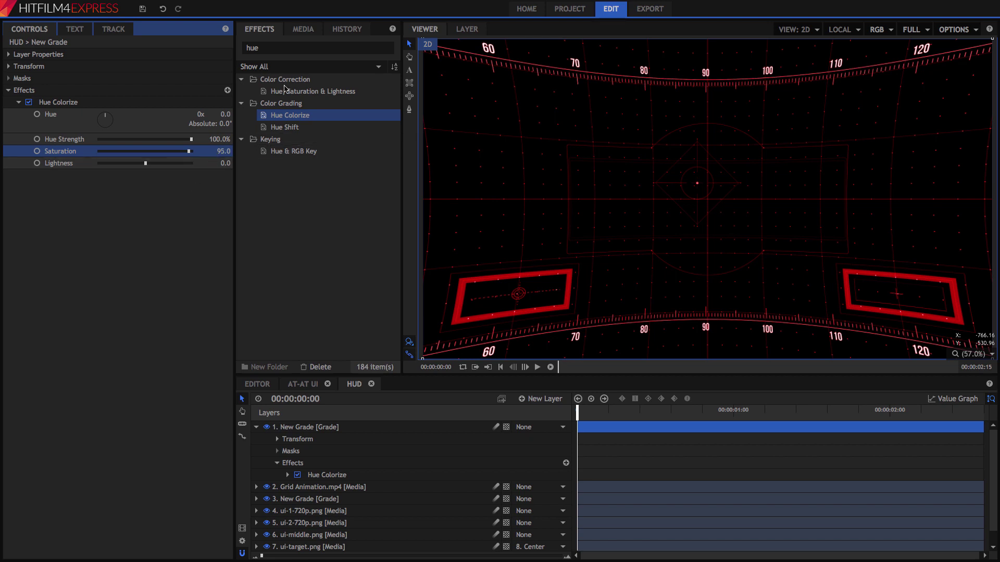
Add the Glow effect to the grade layer
click(289, 48)
text(glow)
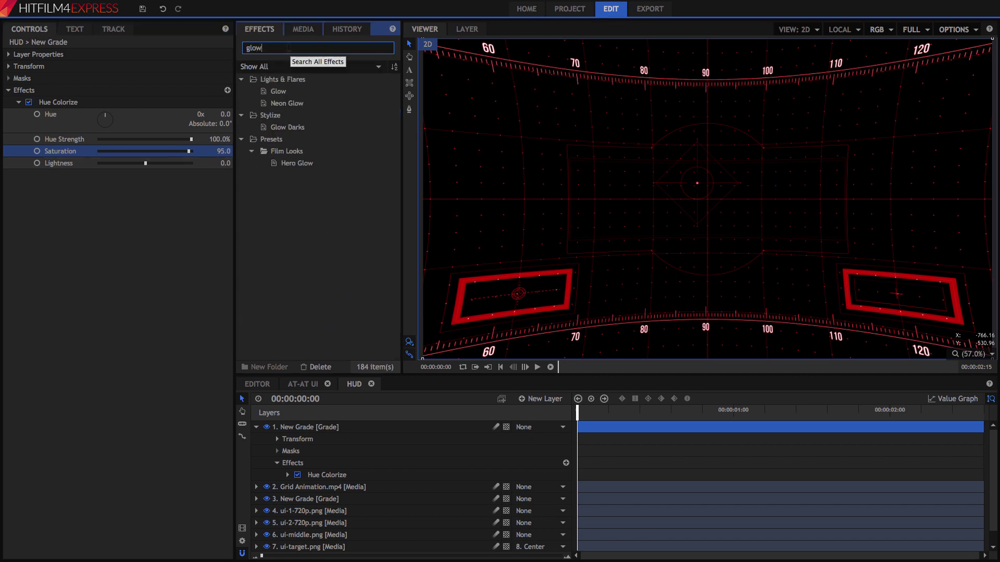
drag(278, 91, 103, 213)
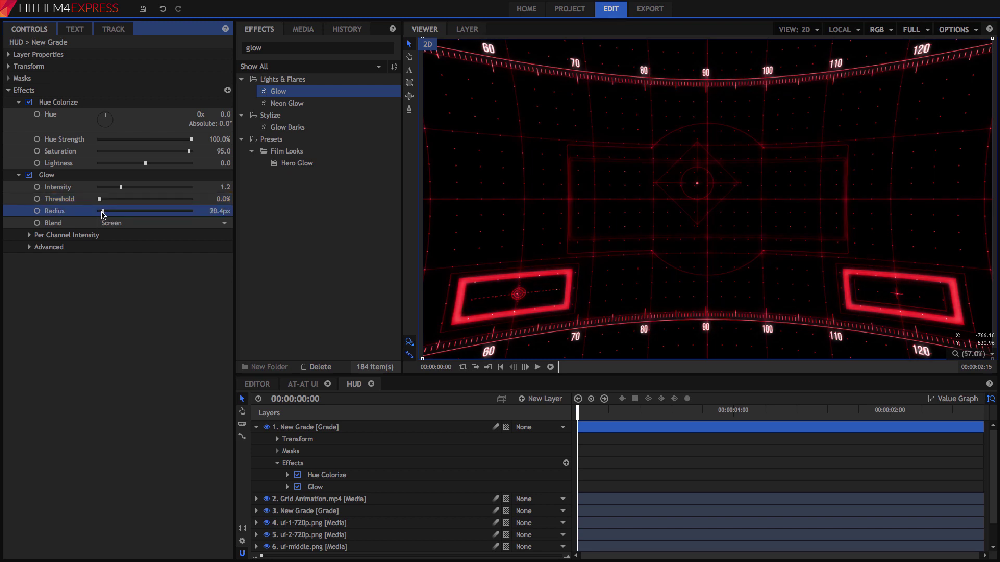
In AT-AT UI, set the HUD layer's blend mode to Add and select DJI_0001.mp4
click(304, 385)
right_click(311, 428)
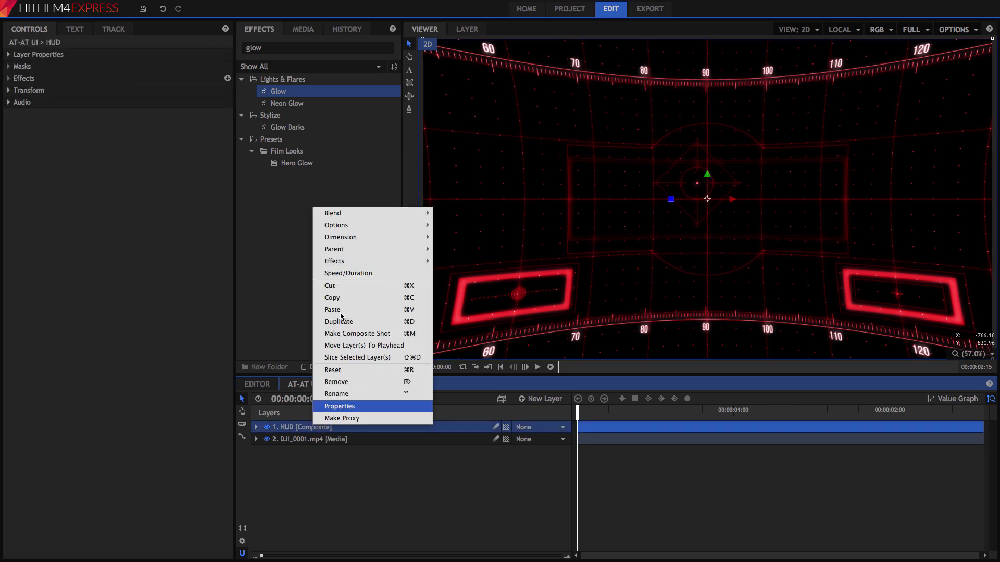
mouse_move(396, 213)
click(453, 226)
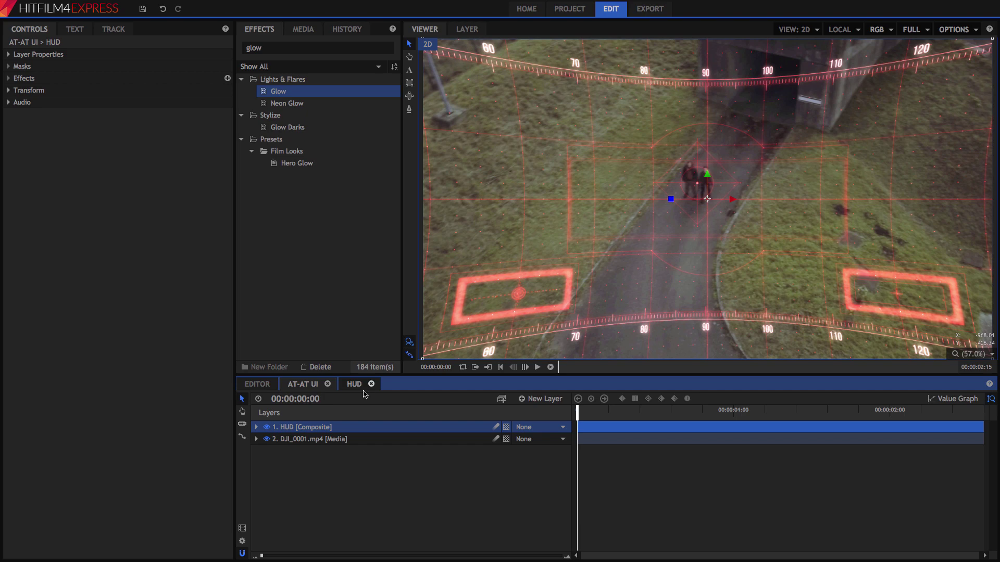
click(316, 441)
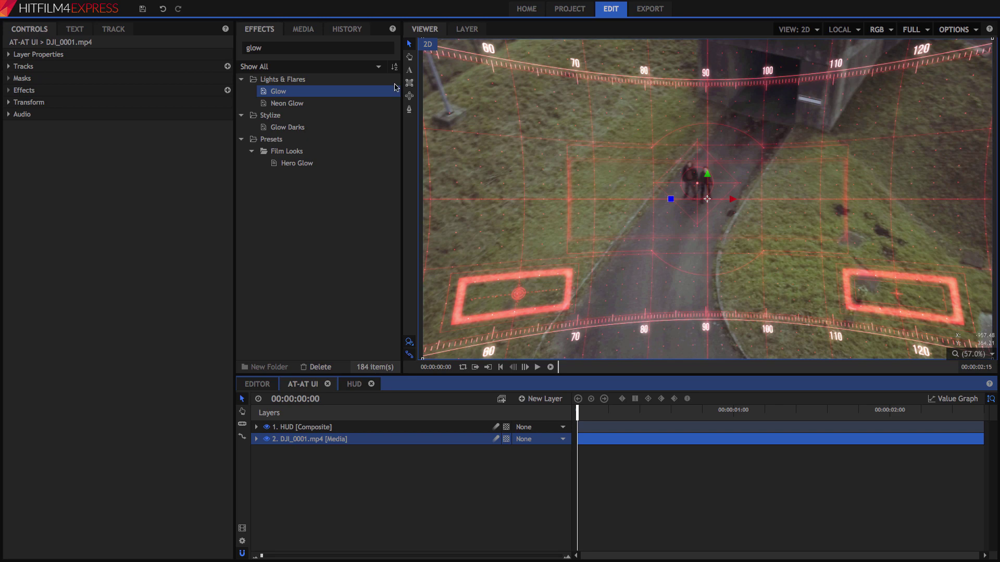
click(245, 48)
key(BackSpace)
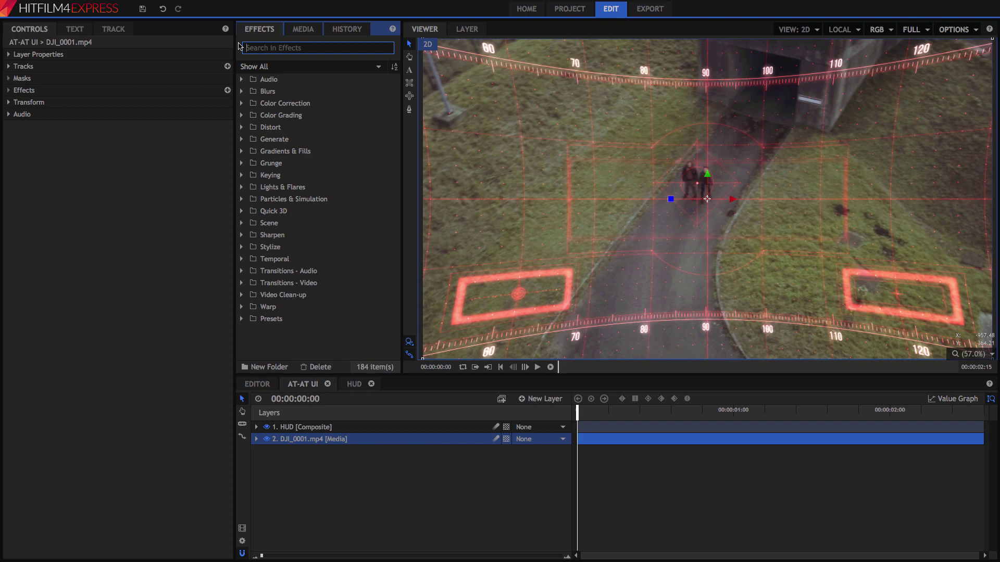
Apply the Curves effect to the DJI_0001.mp4 footage
text(curves)
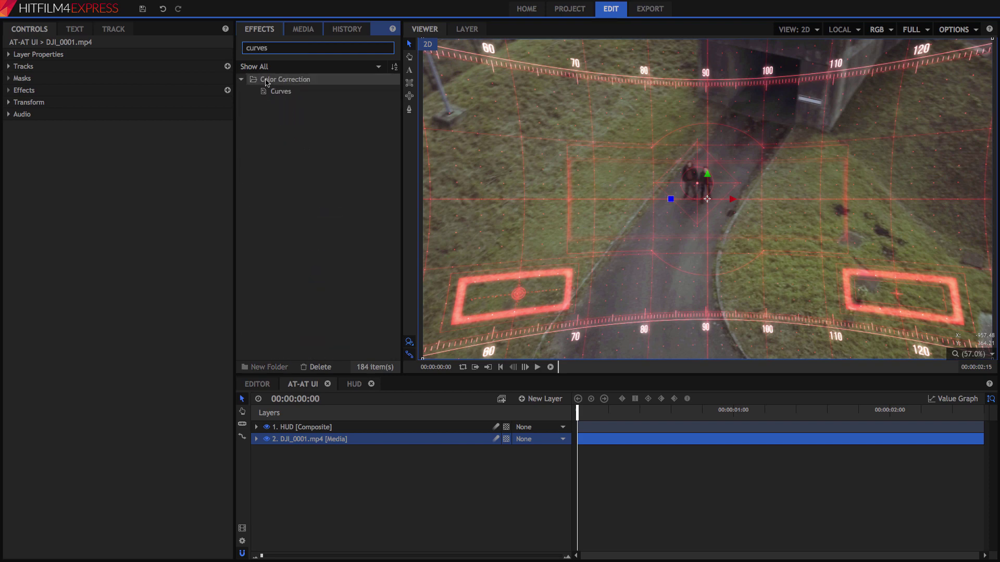
drag(281, 91, 305, 443)
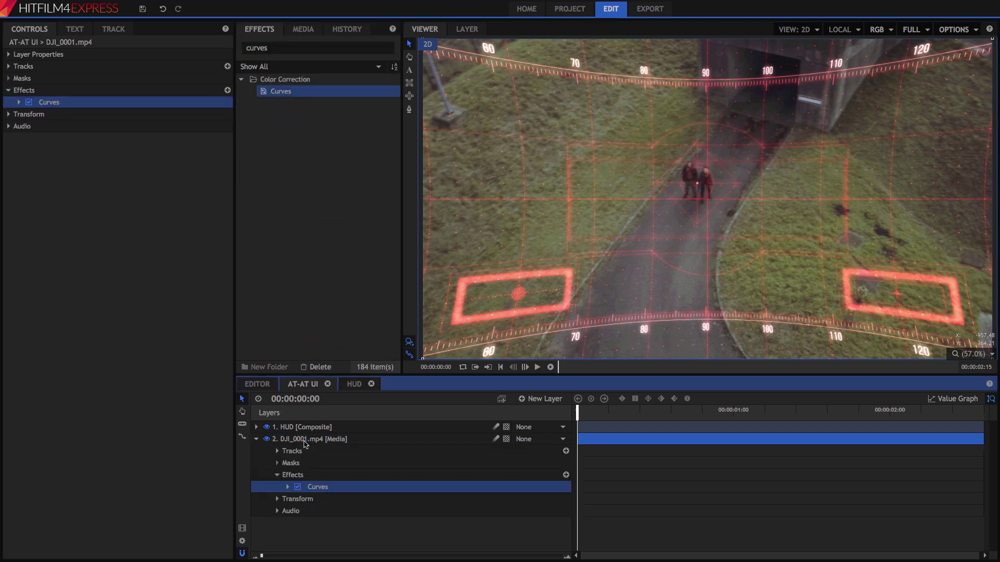
click(287, 487)
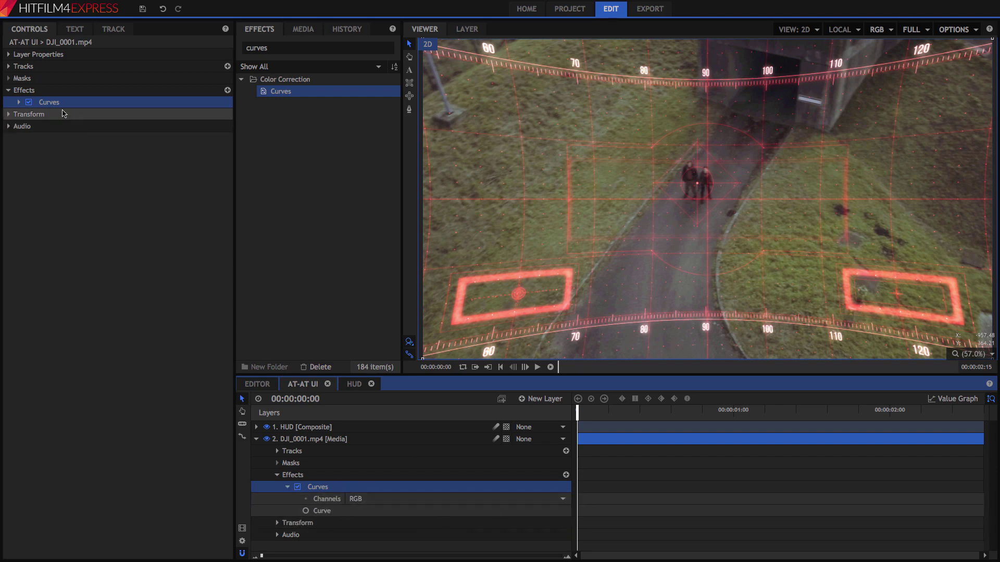
Pull the shadows down and highlights up into an S-curve, toggling Curves to compare
double_click(318, 488)
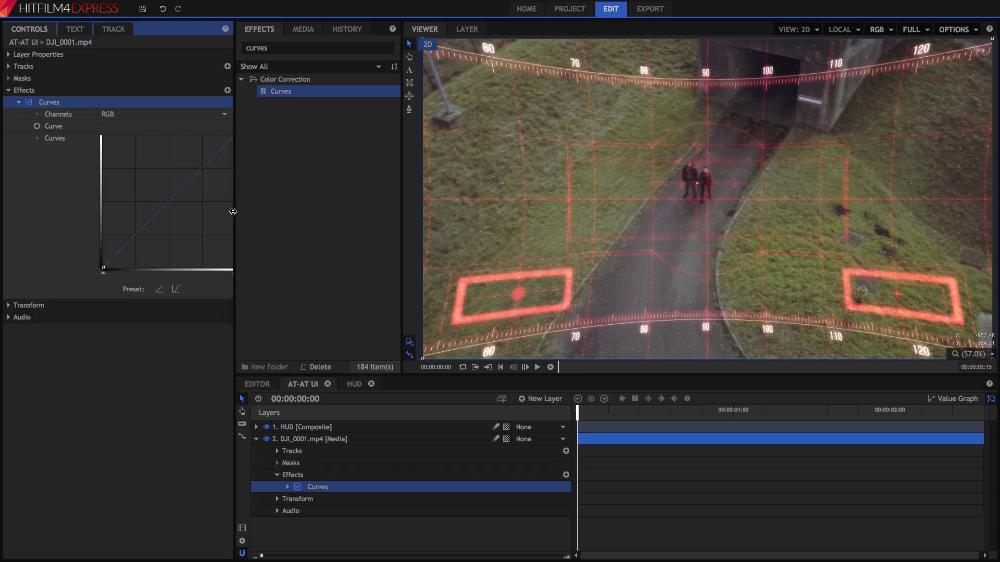
drag(236, 211, 274, 212)
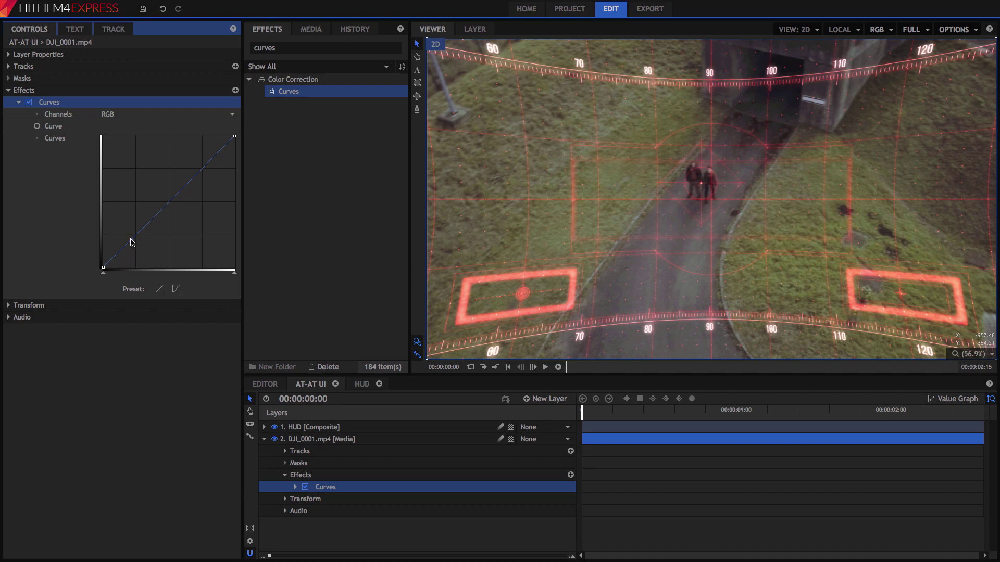
drag(132, 241, 132, 249)
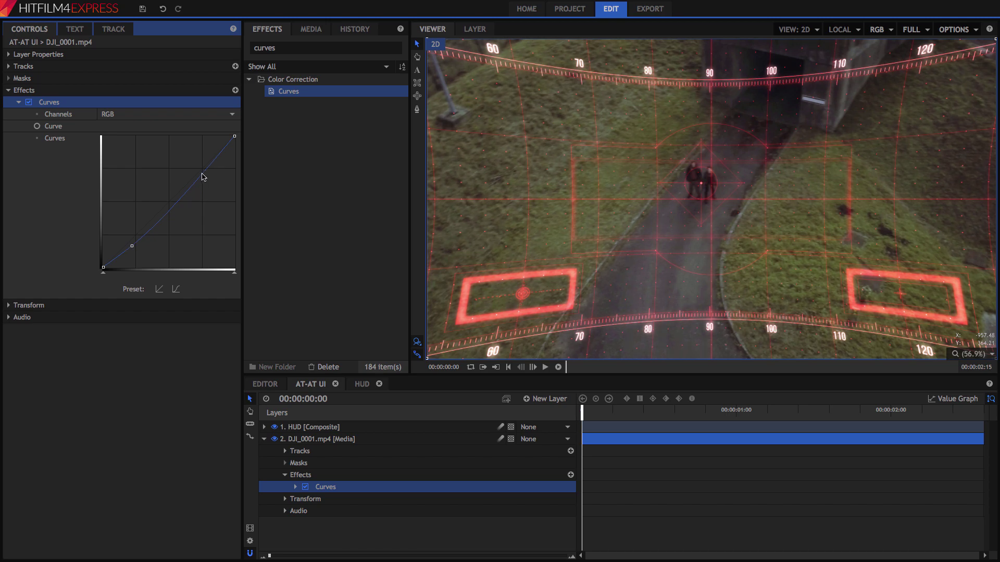
drag(203, 177, 204, 163)
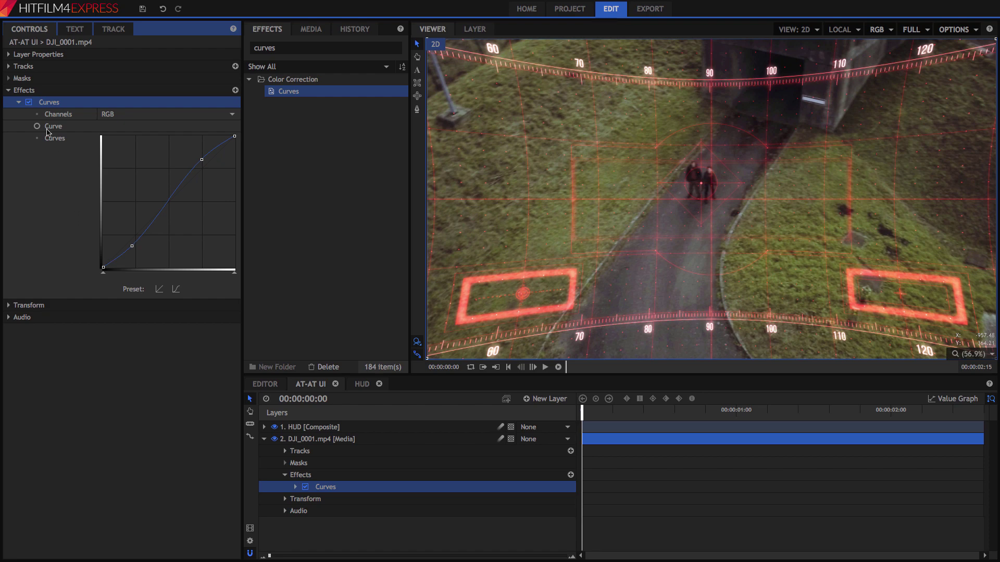
click(29, 102)
click(29, 103)
Apply Hue, Saturation & Lightness to DJI_0001.mp4 with Master Saturation -16 and Lightness -7
click(295, 49)
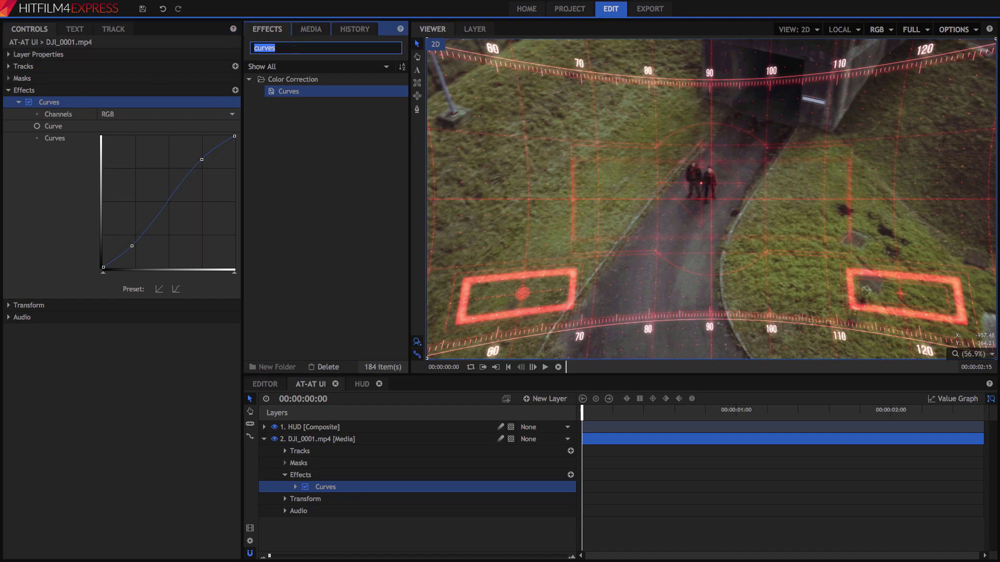
text(hue)
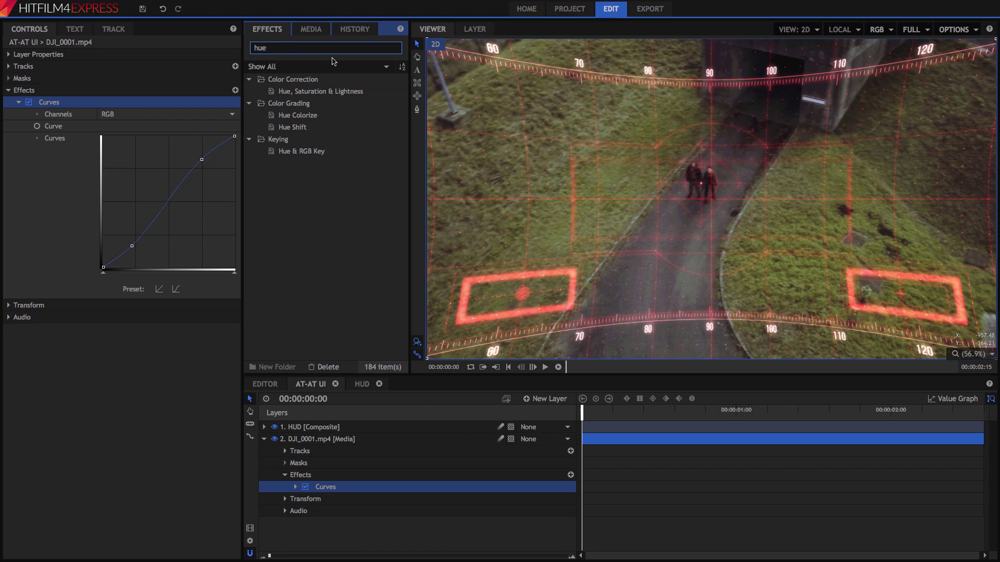
drag(341, 92, 331, 441)
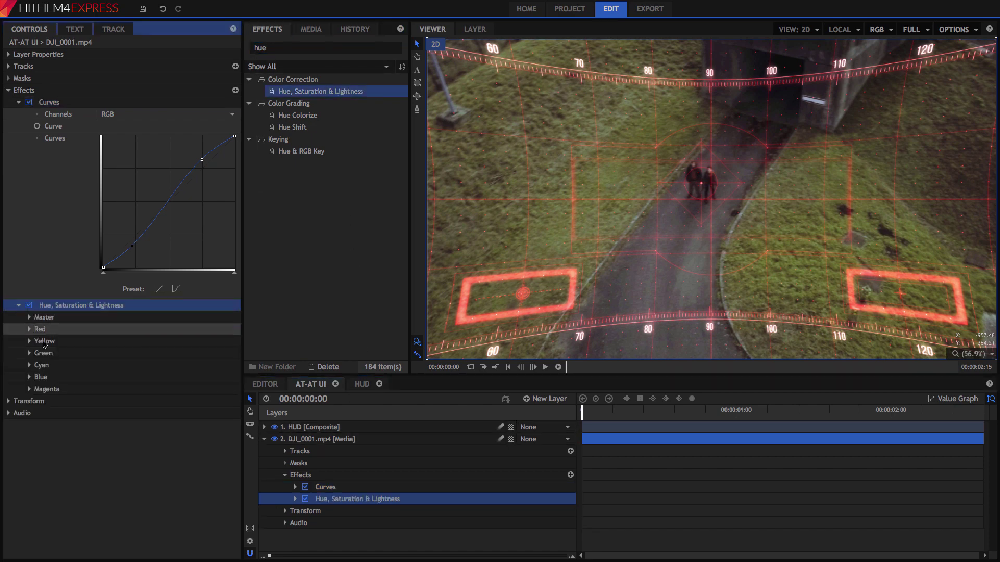
click(29, 317)
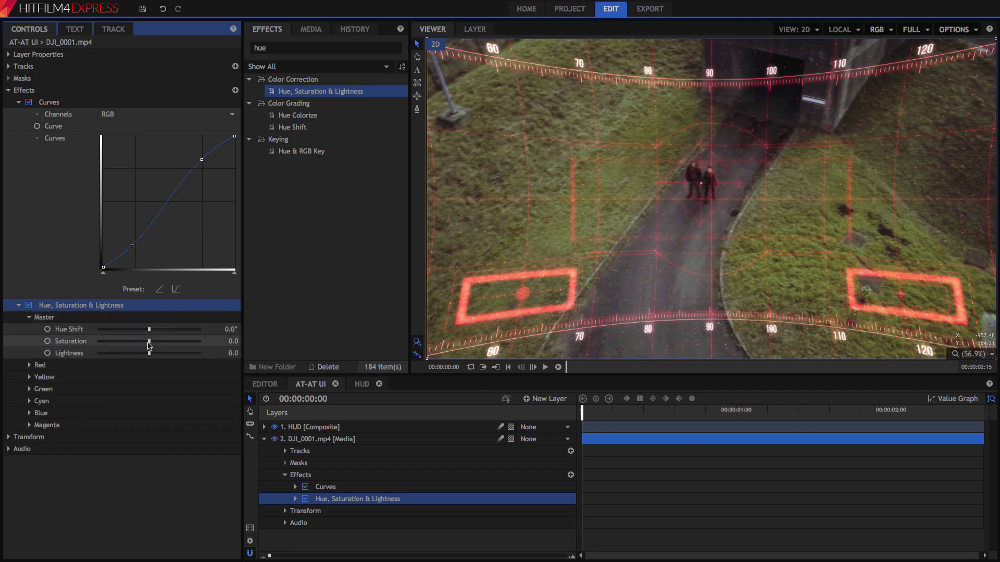
drag(150, 343, 144, 343)
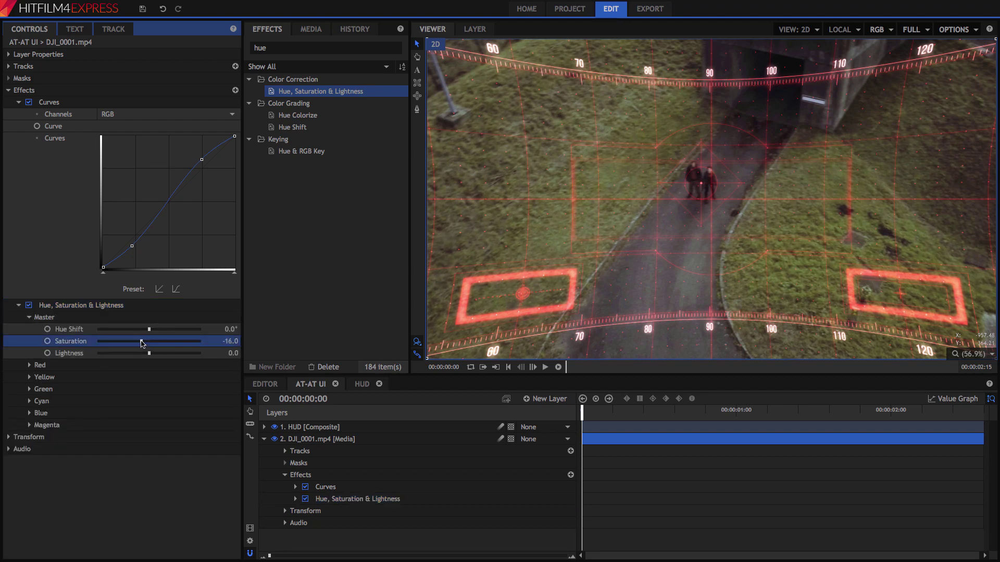
click(230, 353)
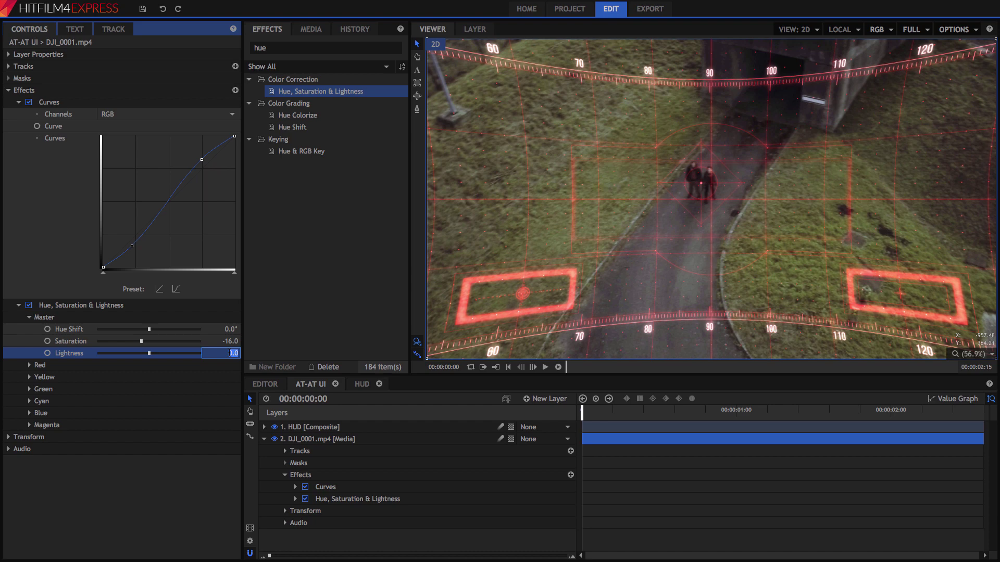
text(-8)
key(Return)
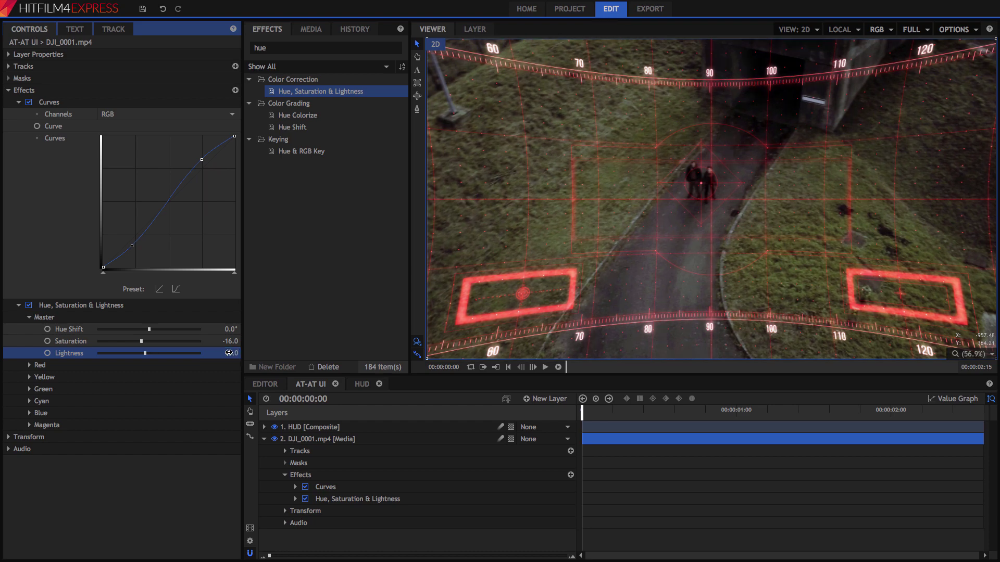
Place Distortion 3.mp4 above the drone footage with the Overlay blend mode
click(8, 90)
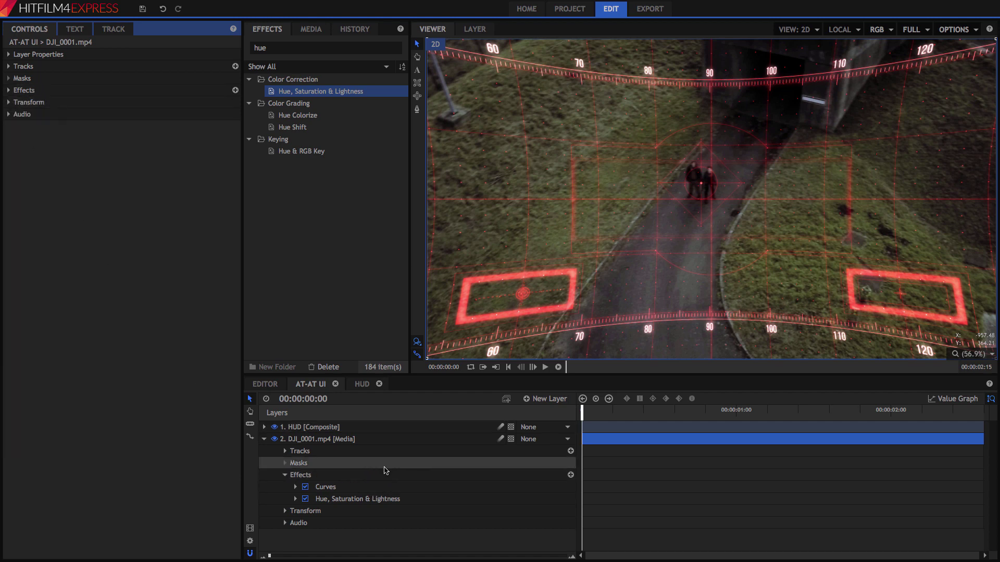
click(311, 29)
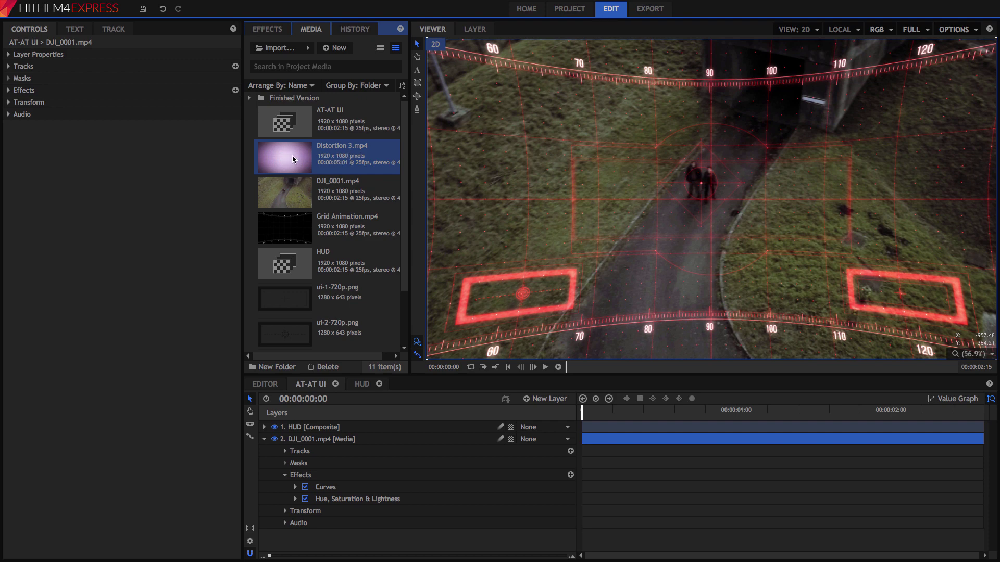
drag(287, 157, 307, 436)
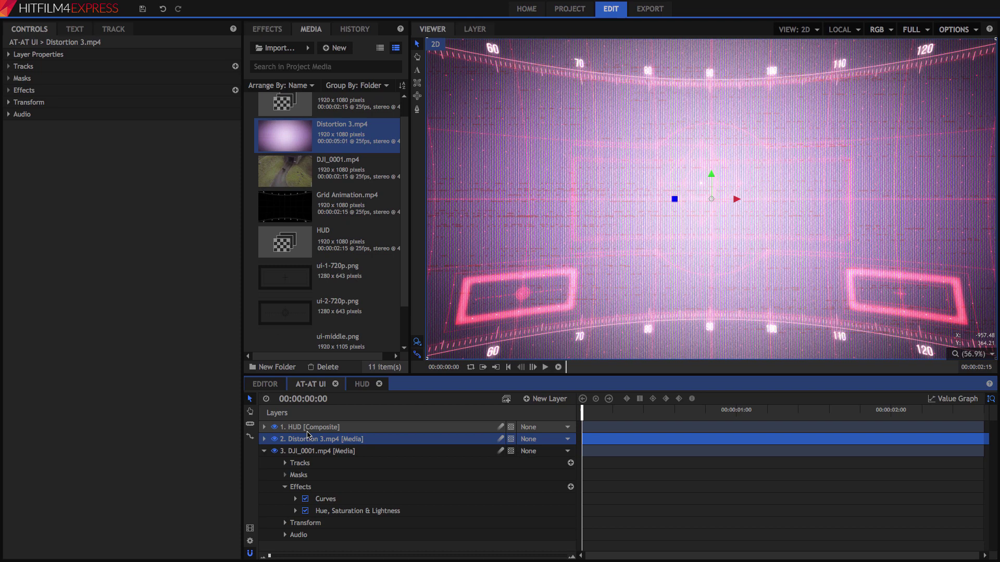
right_click(309, 439)
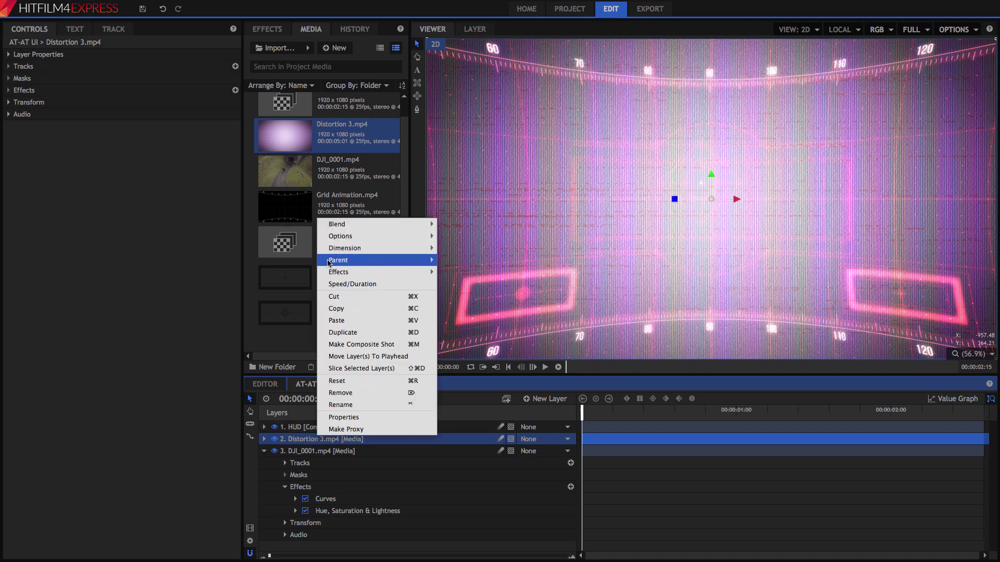
mouse_move(346, 227)
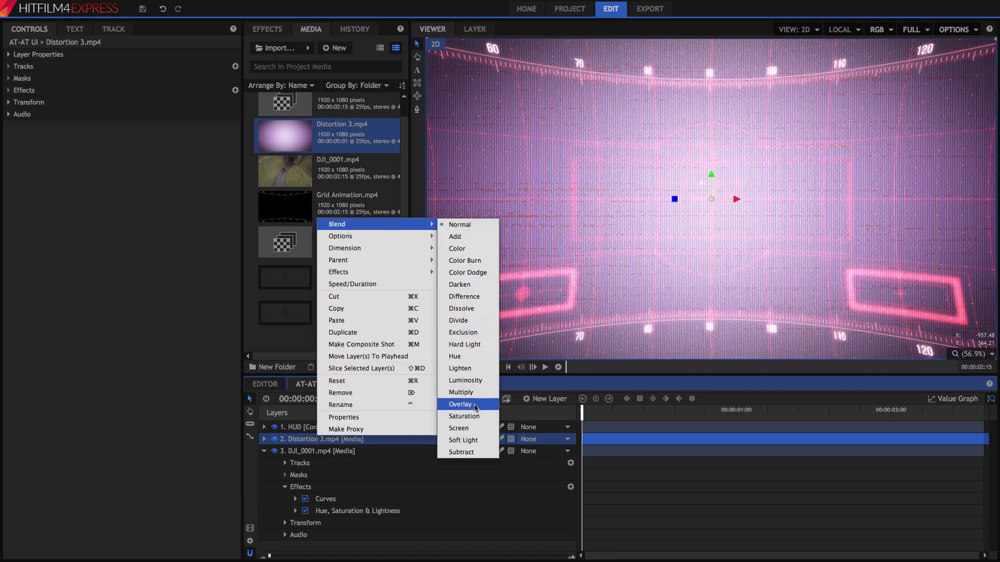
click(460, 404)
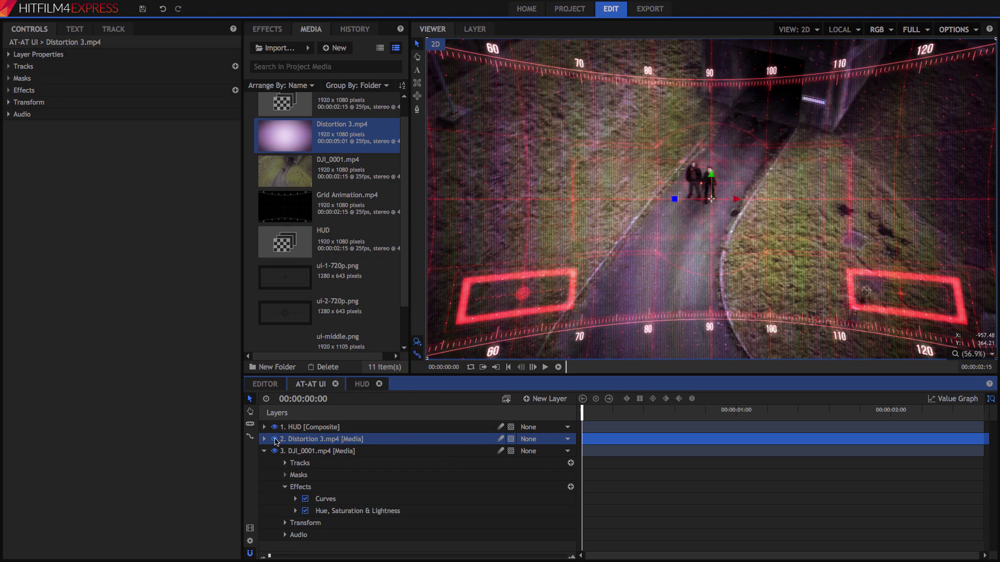
Lower the Distortion 3.mp4 opacity to about 74% and collapse the layers
click(275, 440)
click(275, 441)
click(264, 439)
click(285, 487)
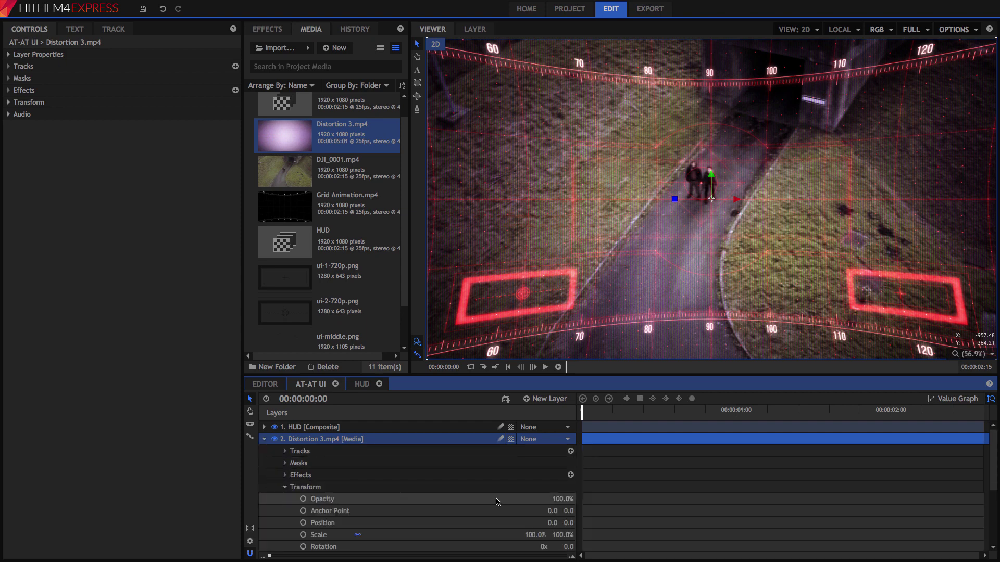
drag(564, 499, 554, 499)
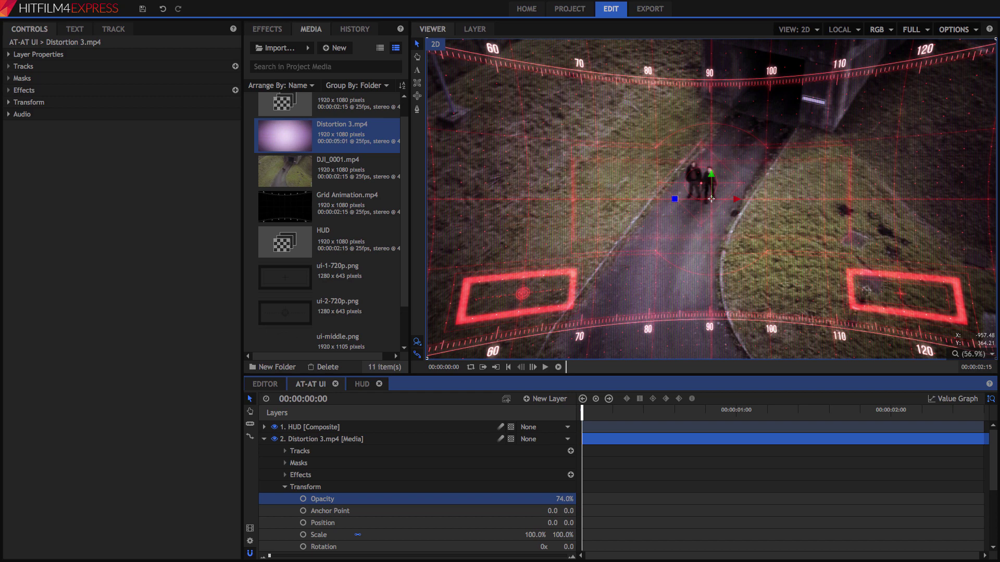
click(264, 440)
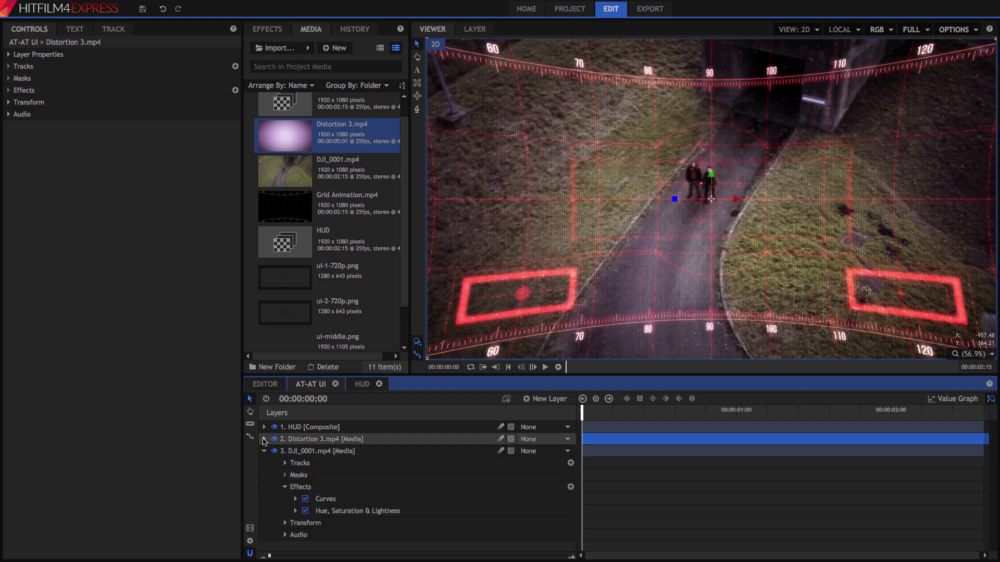
click(264, 451)
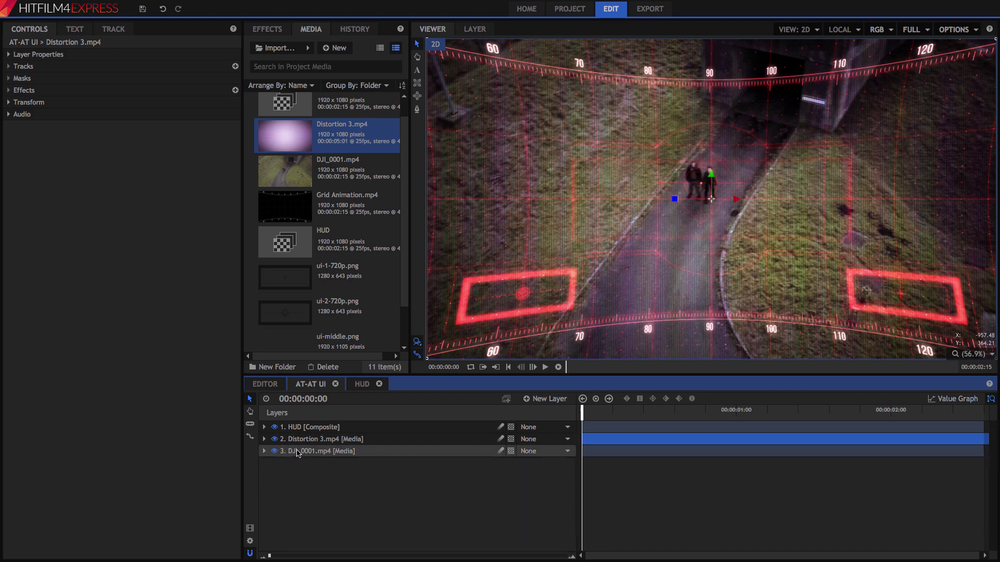
click(304, 442)
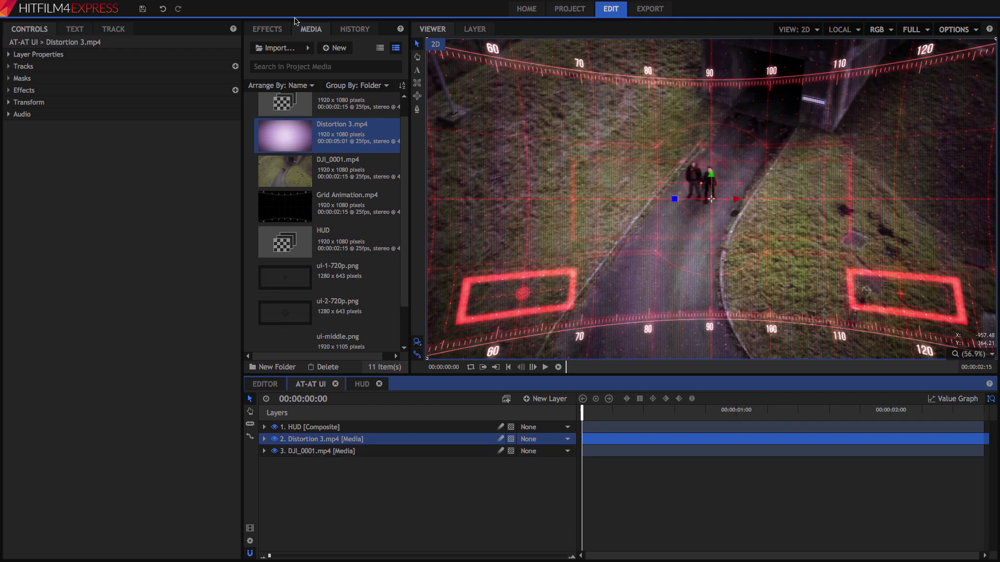
Add a new Grade layer and move it below the HUD
click(275, 31)
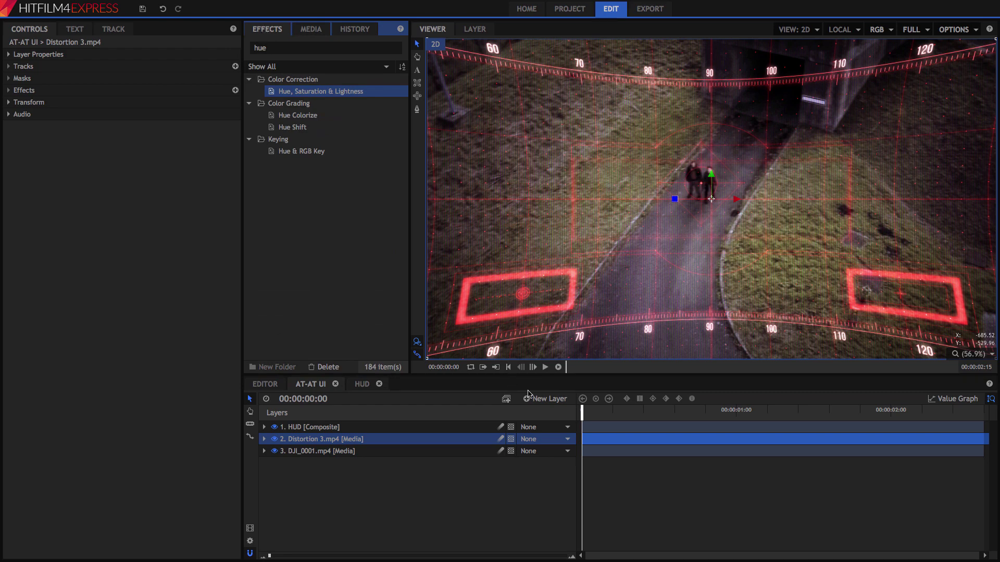
click(550, 399)
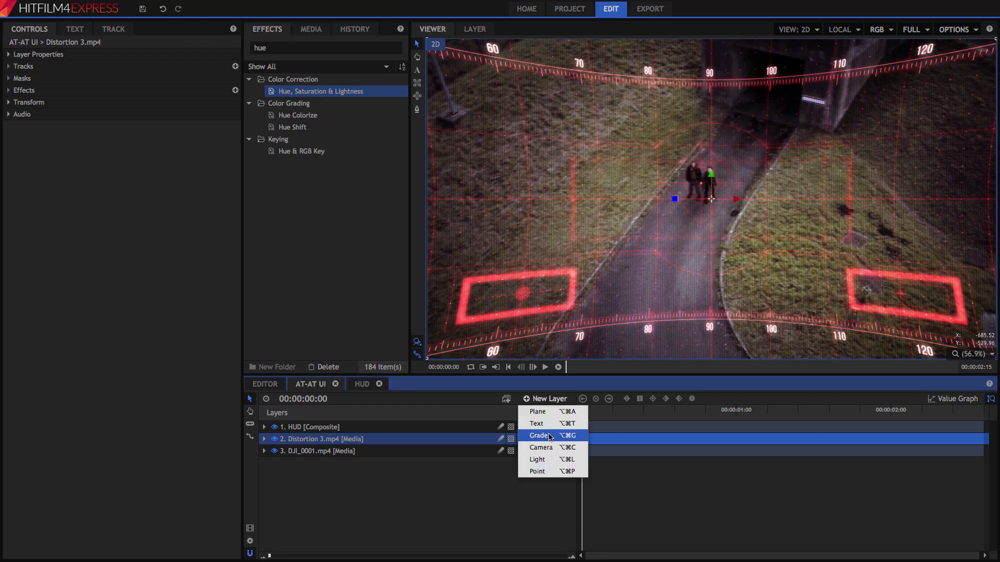
click(551, 436)
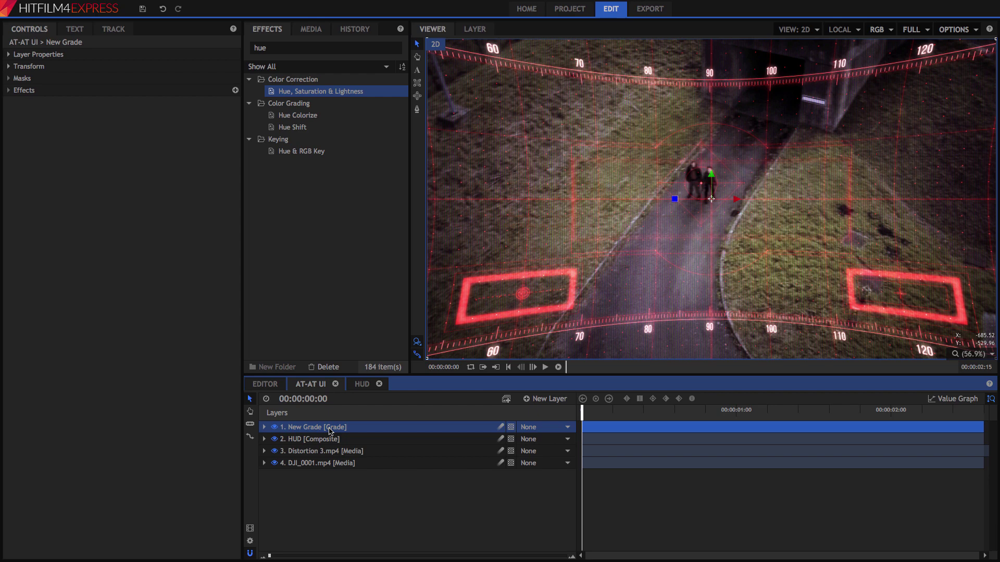
drag(330, 430, 332, 446)
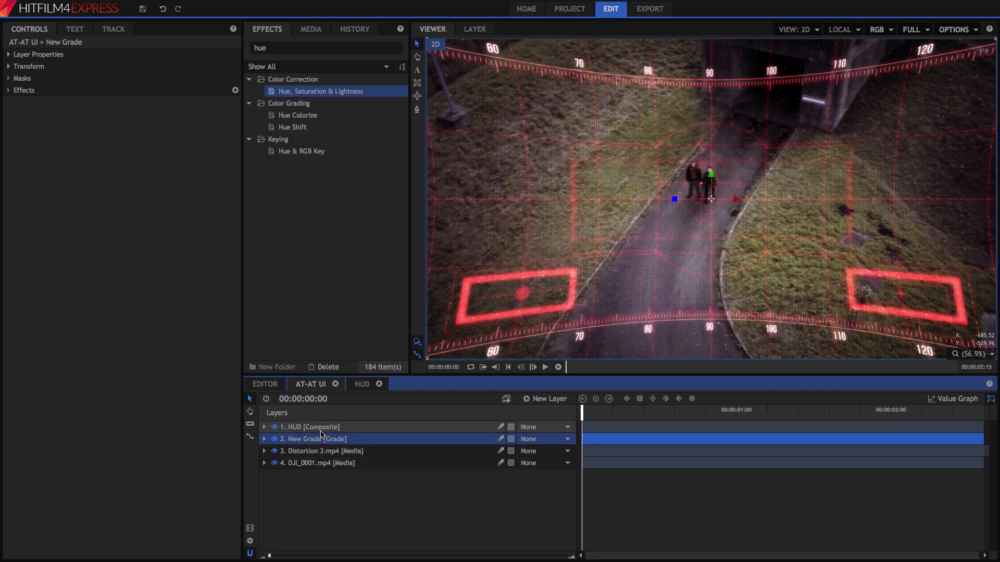
Apply Action Cam Lens Distort to the New Grade layer with the GoPro HERO Wide preset
click(321, 48)
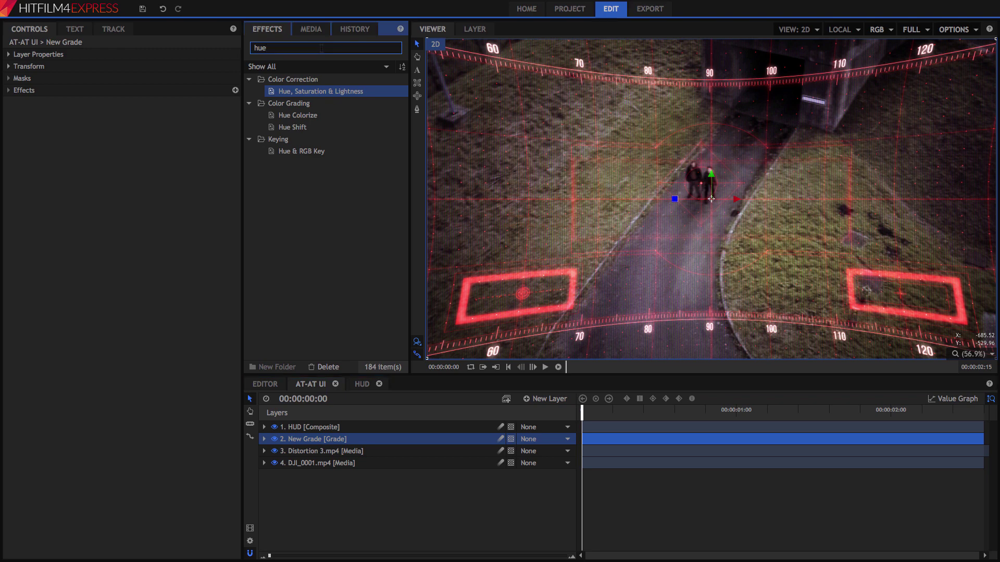
key(ctrl+a)
text(act)
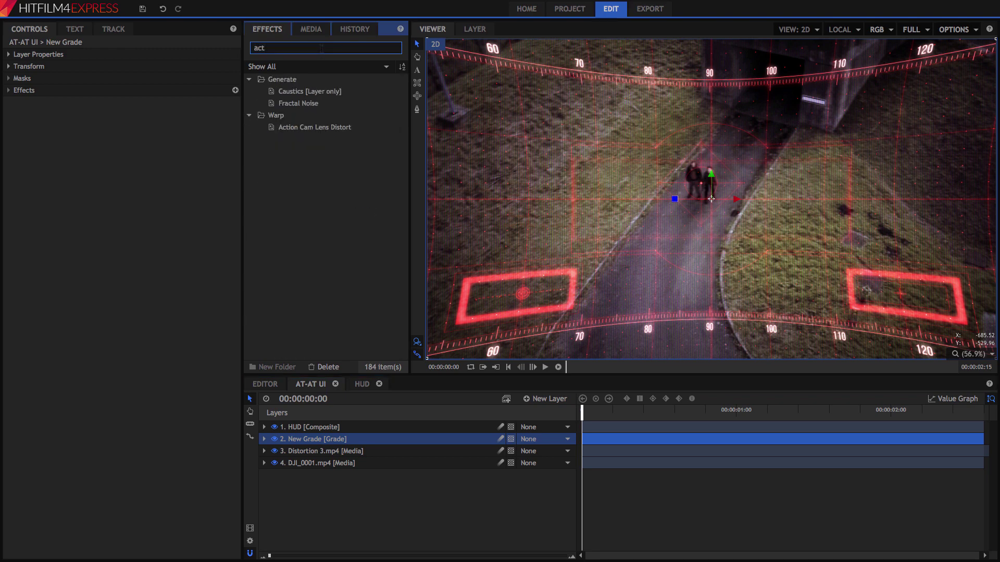
drag(321, 128, 306, 436)
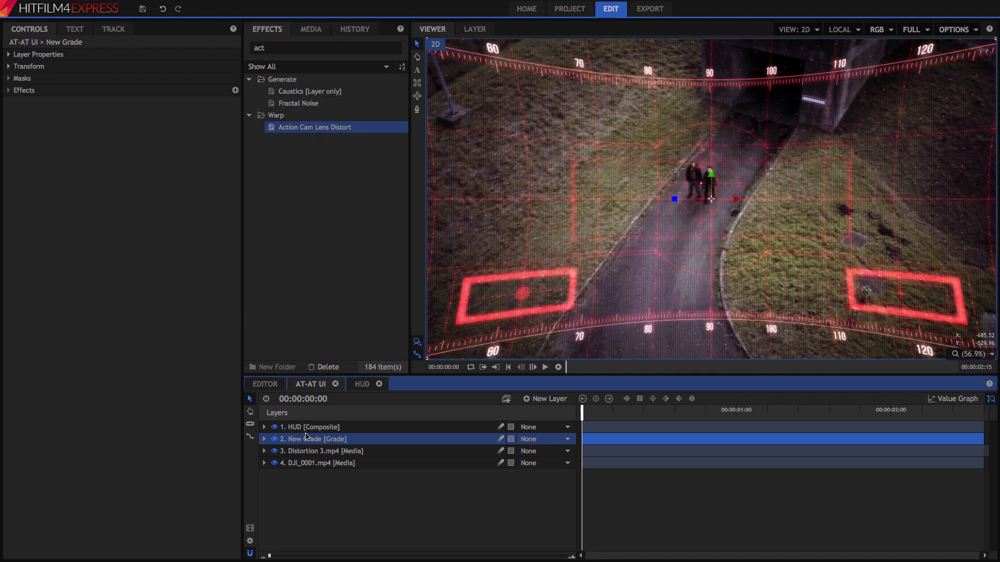
click(21, 104)
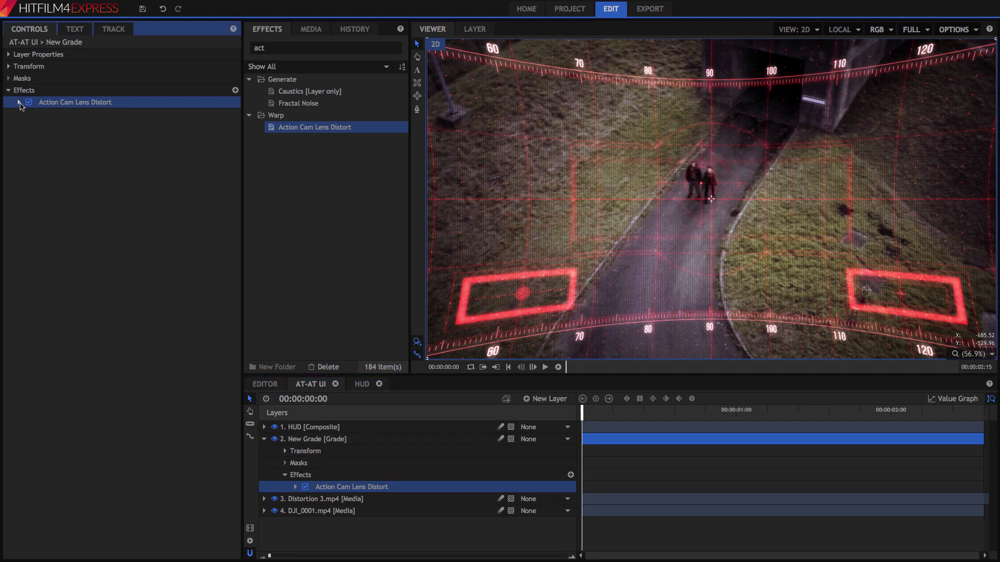
click(19, 102)
click(150, 115)
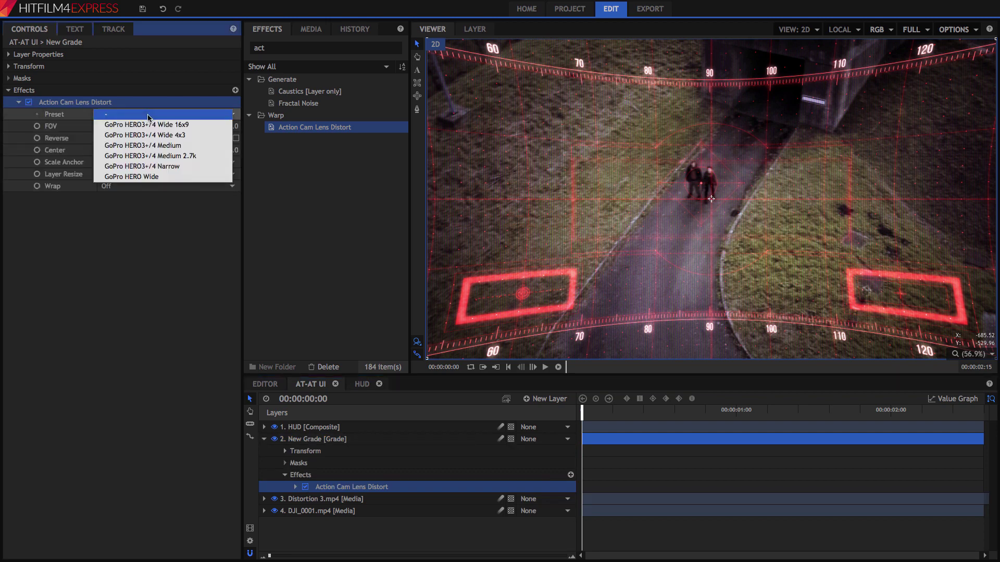
click(151, 177)
click(312, 48)
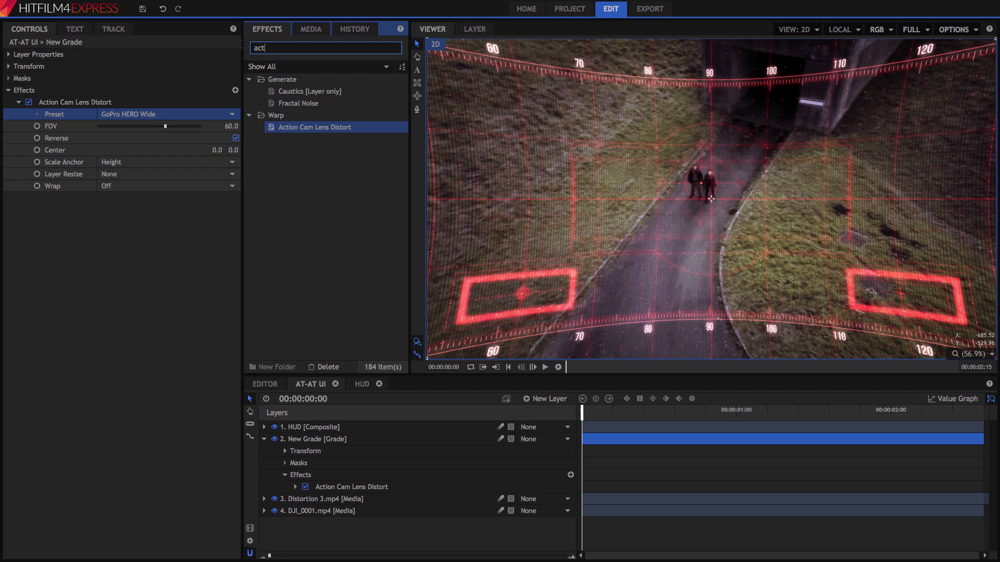
key(BackSpace)
key(BackSpace)
key(BackSpace)
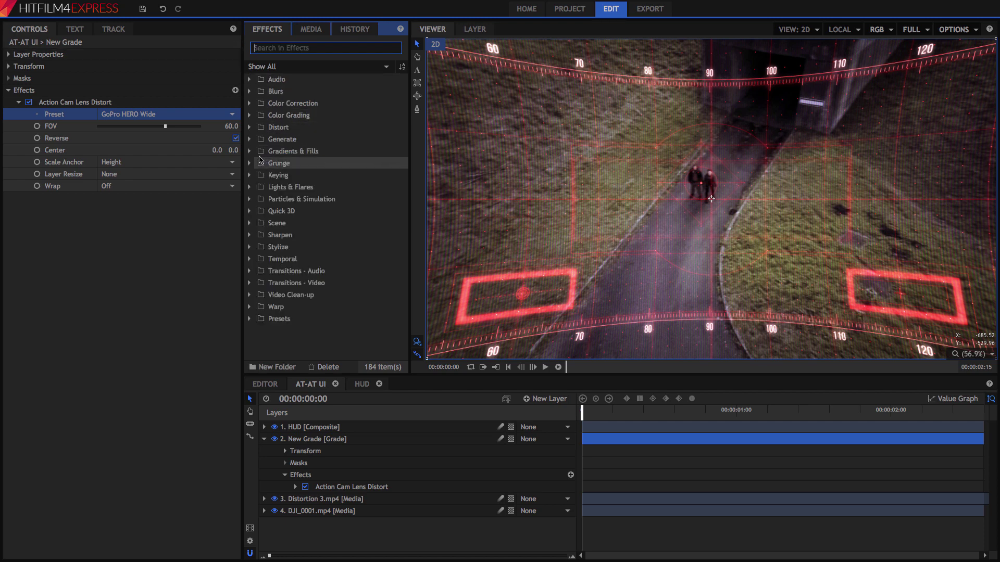
Add Color Gradient to the New Grade layer, ordered above Action Cam Lens Distort
click(250, 151)
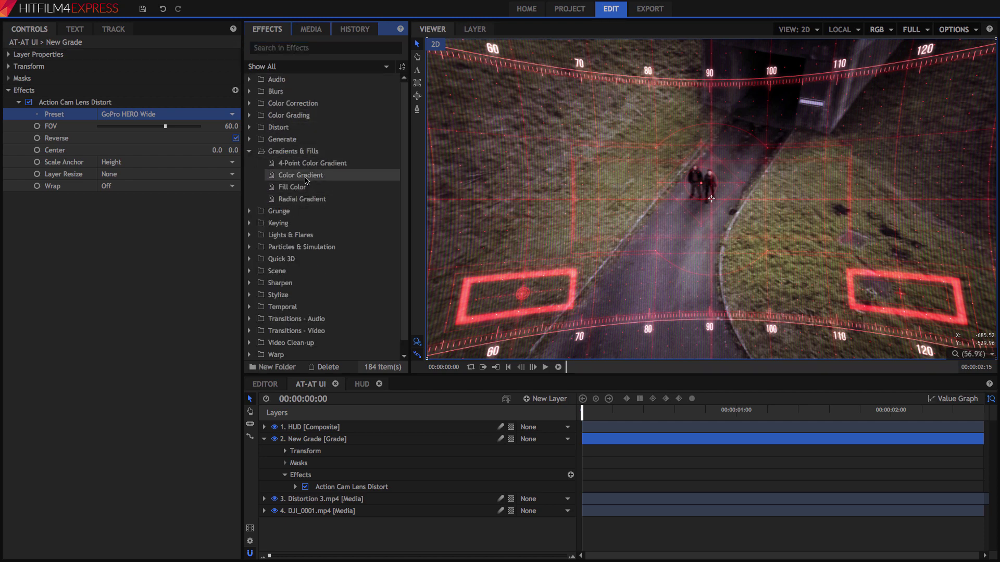
drag(308, 178, 8, 198)
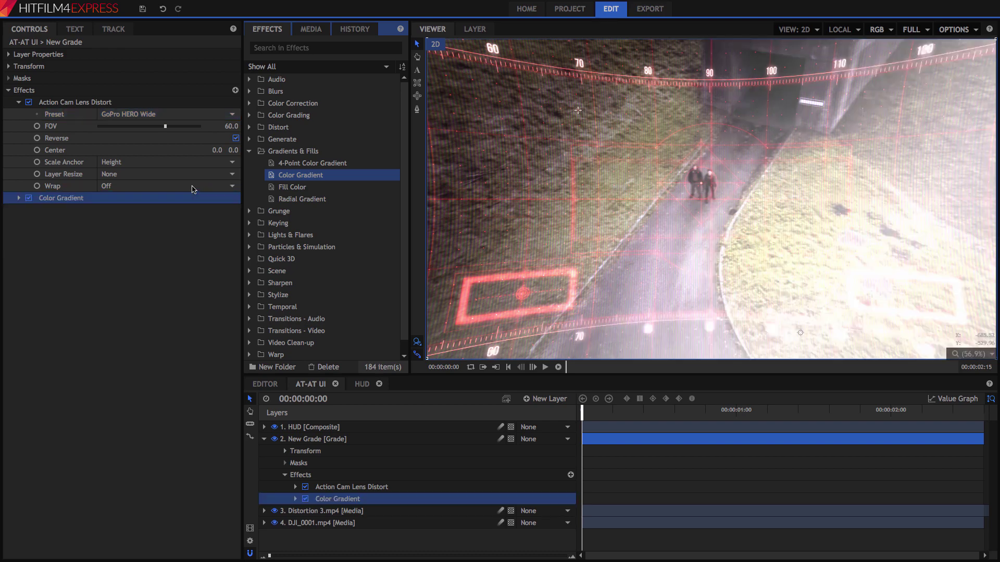
click(19, 198)
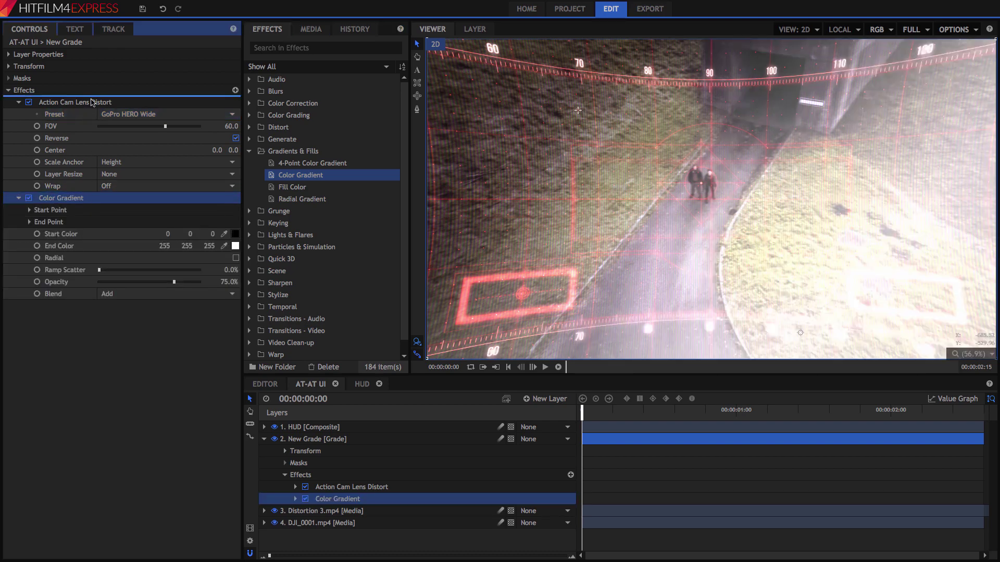
drag(91, 102, 91, 102)
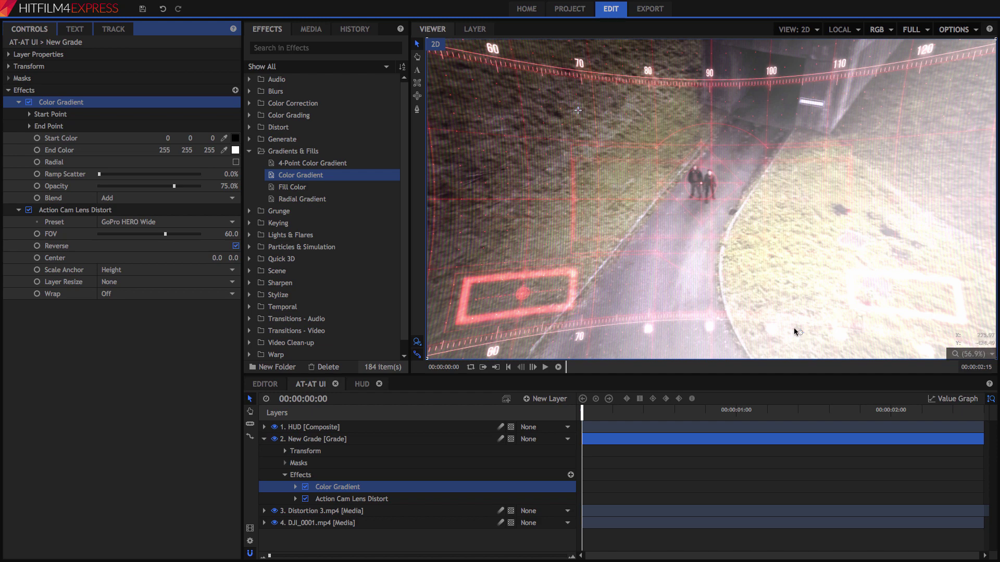
Move the gradient's end point up-left and set its End Color to dark red
click(784, 288)
drag(784, 287, 676, 360)
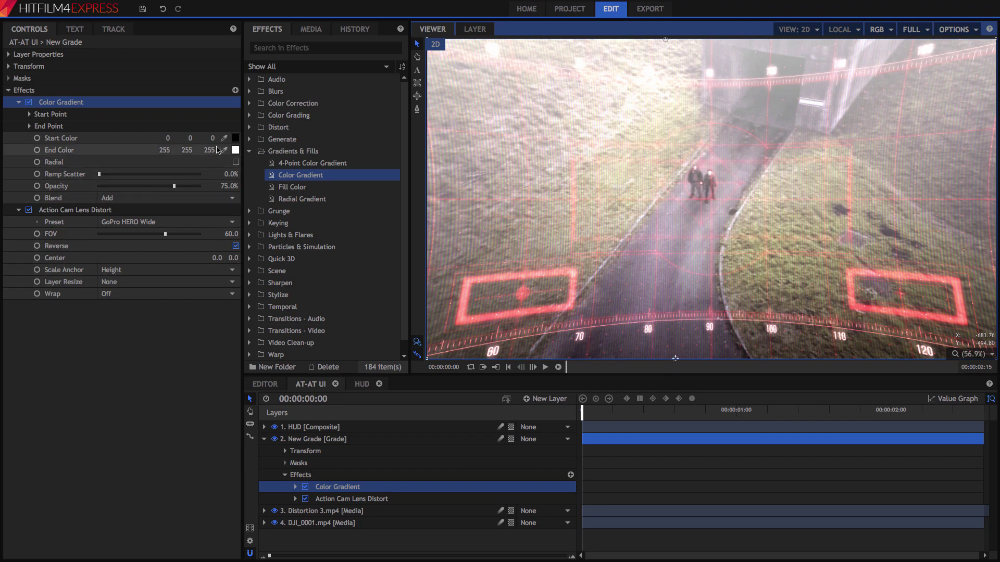
click(296, 92)
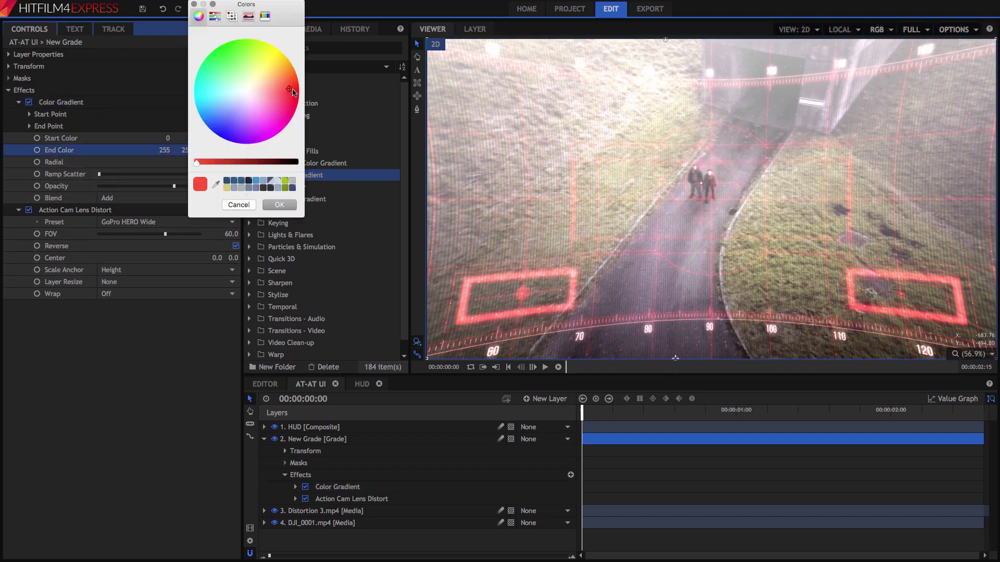
drag(282, 163, 261, 164)
click(279, 205)
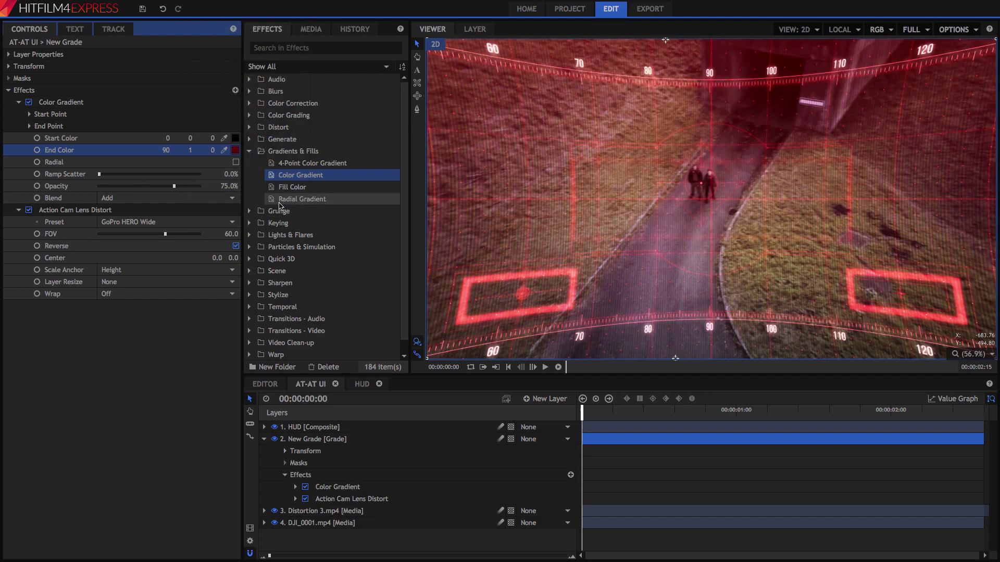
click(19, 102)
click(18, 115)
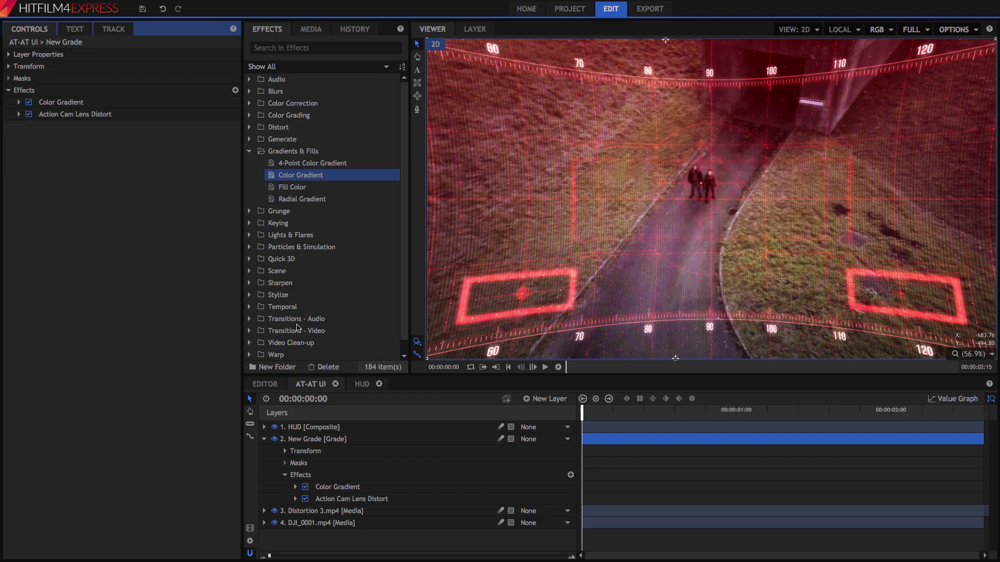
Play back the red-graded drone composite with HUD, lens distortion and tint in the Viewer
click(559, 370)
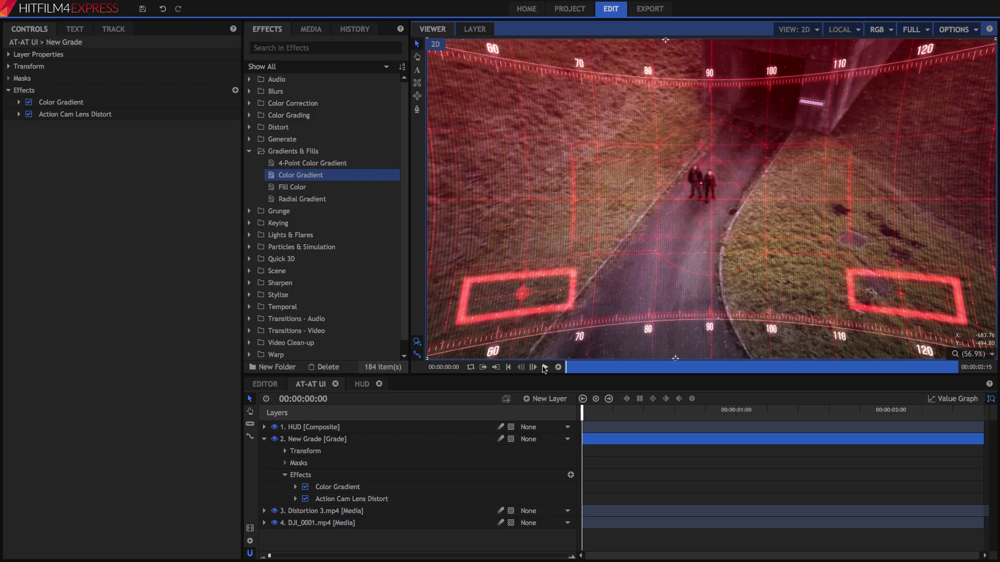
click(545, 368)
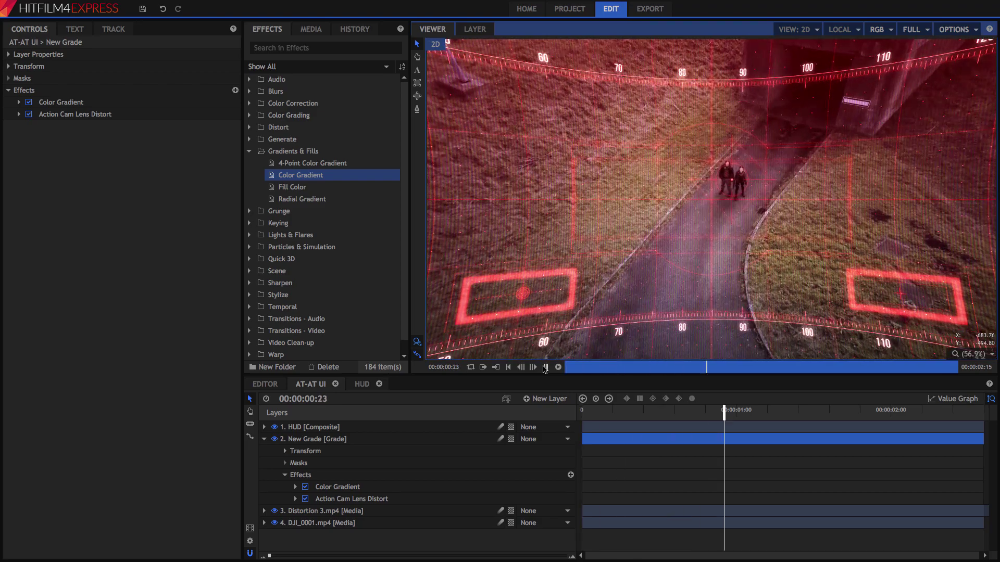